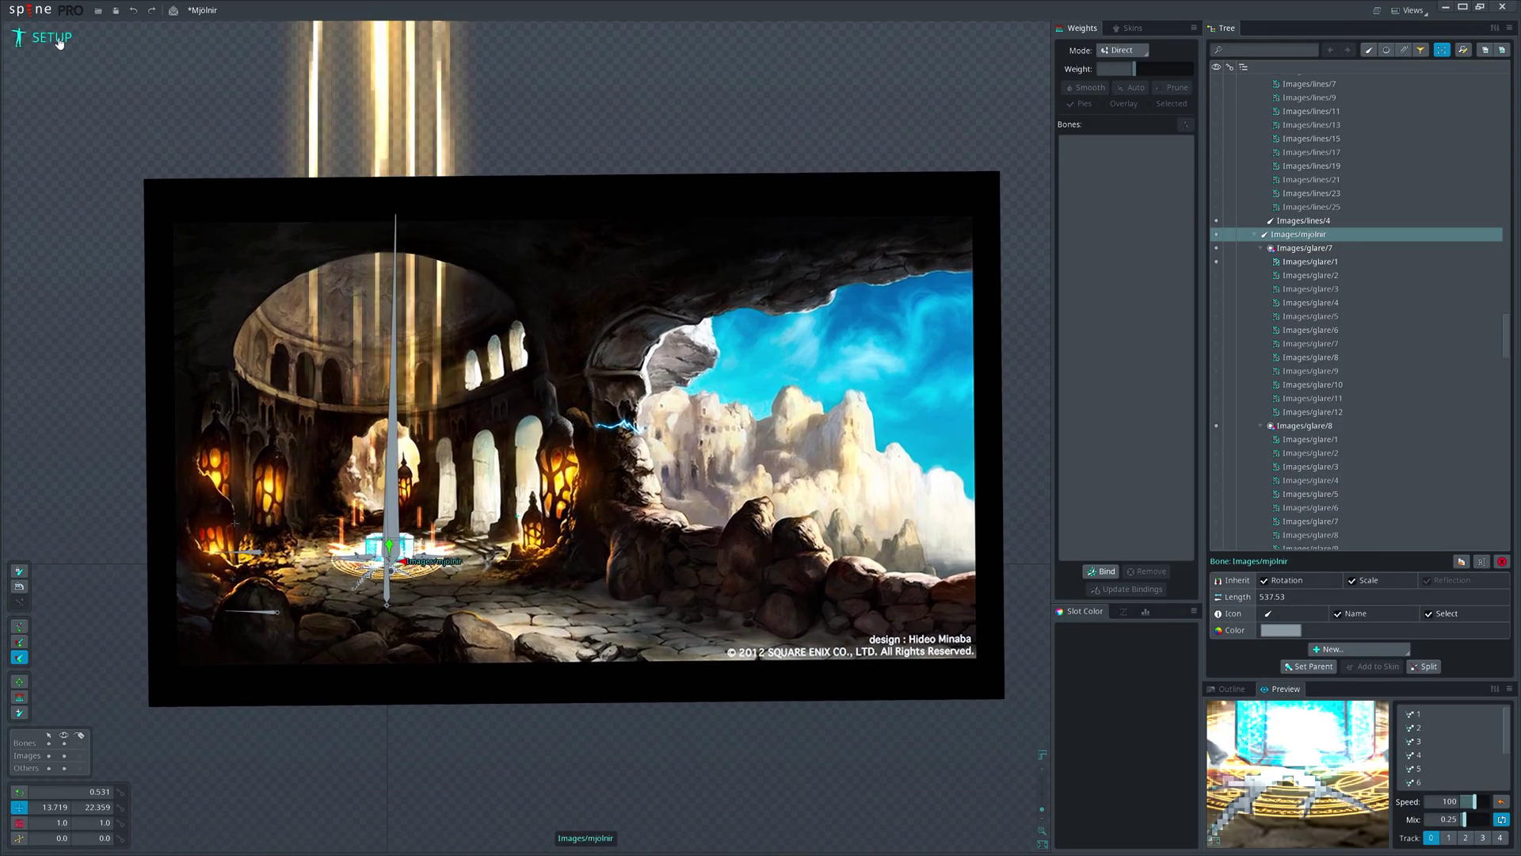
- Play animation 1's hammer fall in Animate mode and reshape its Translate Y easing curve
{"action": "left_click", "coordinate": [52, 39]}
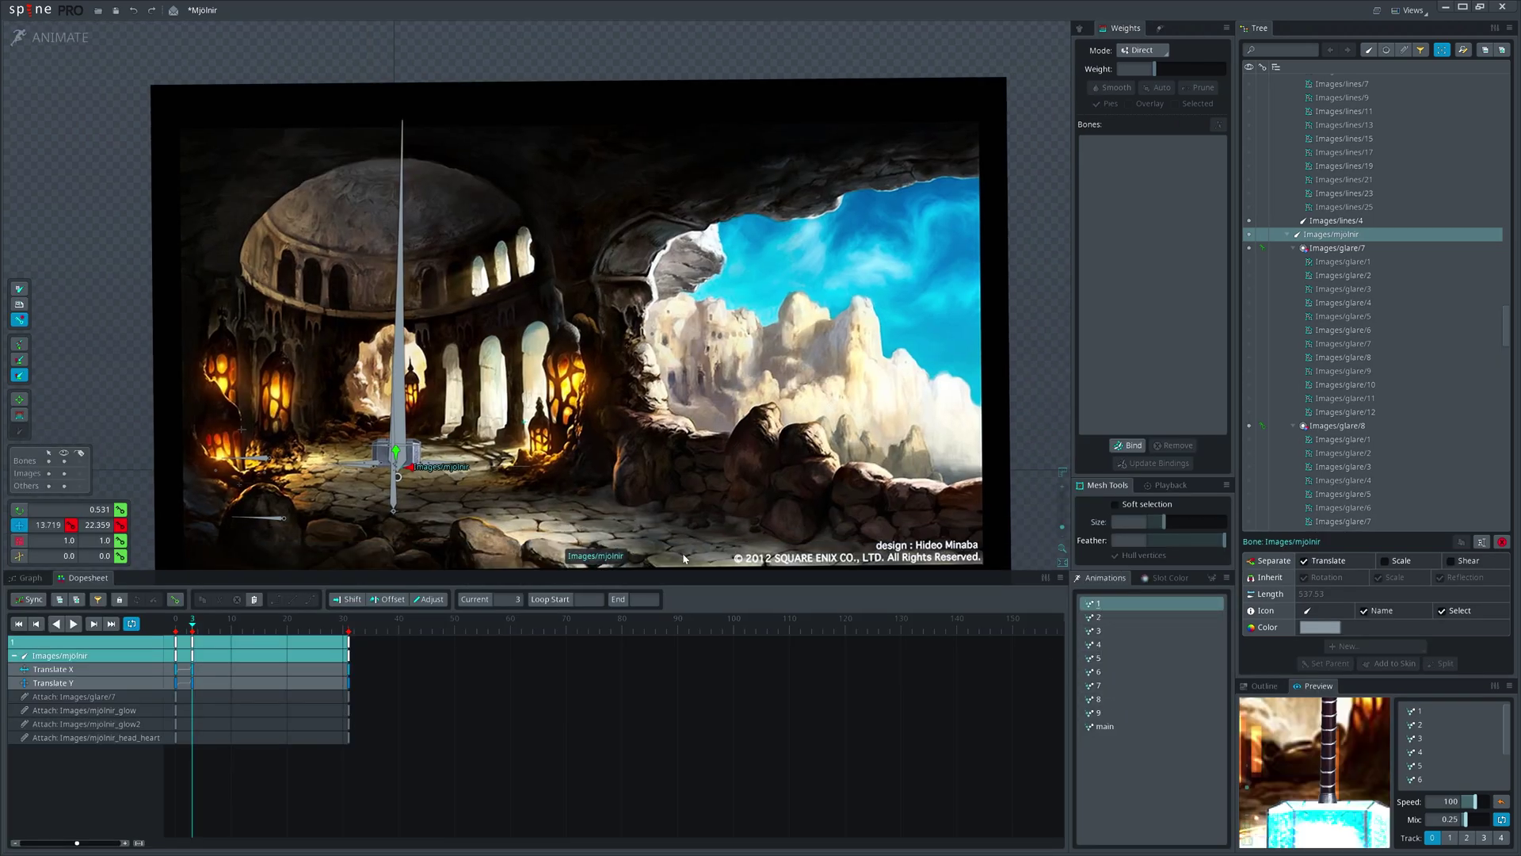
{"action": "key", "text": "space"}
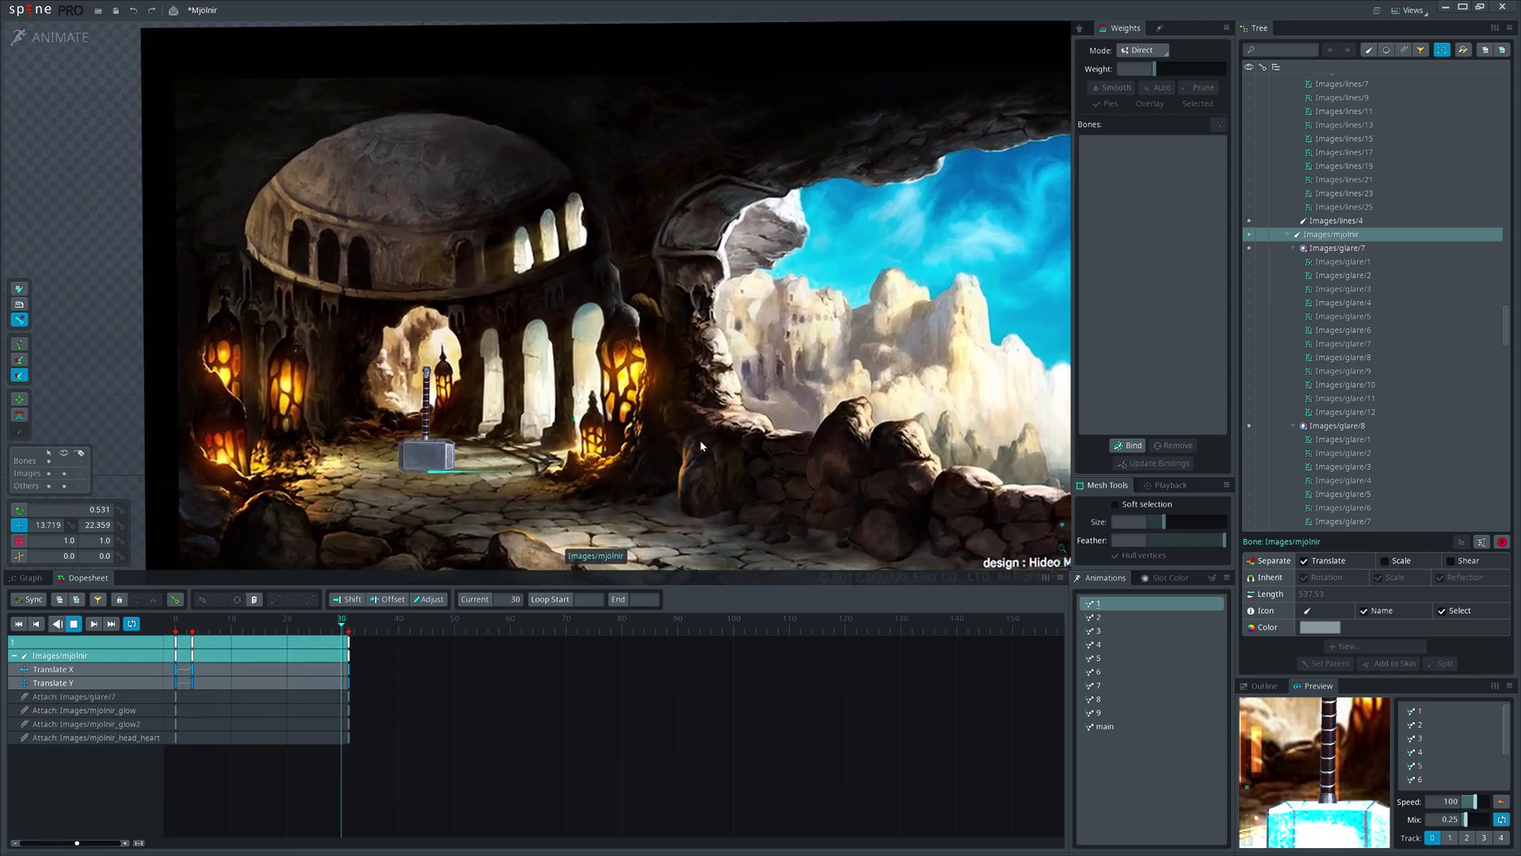
{"action": "left_click", "coordinate": [35, 579]}
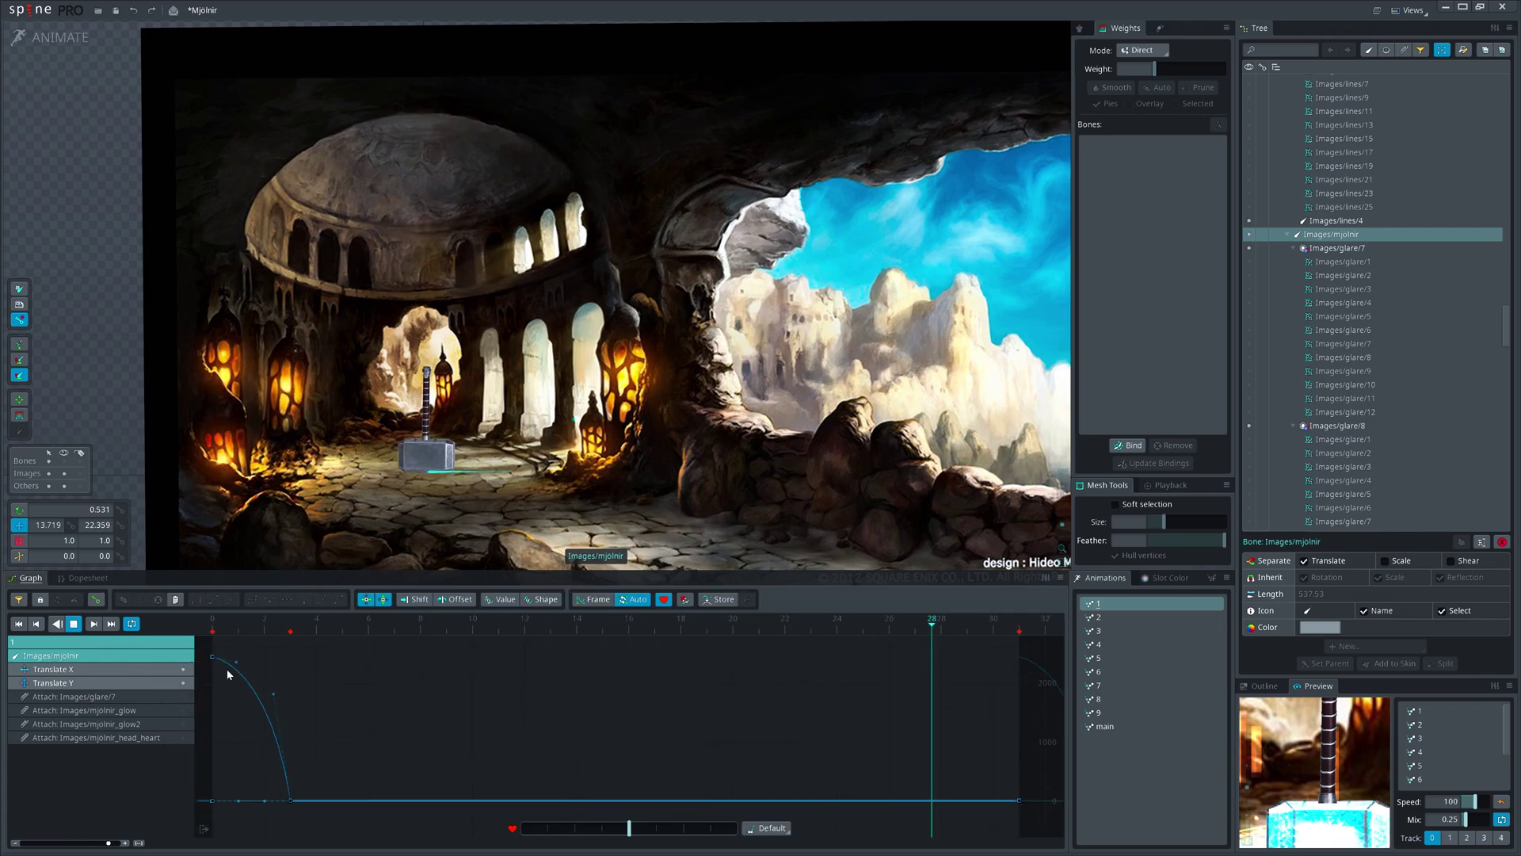
{"action": "left_click_drag", "start_coordinate": [272, 698], "coordinate": [364, 699]}
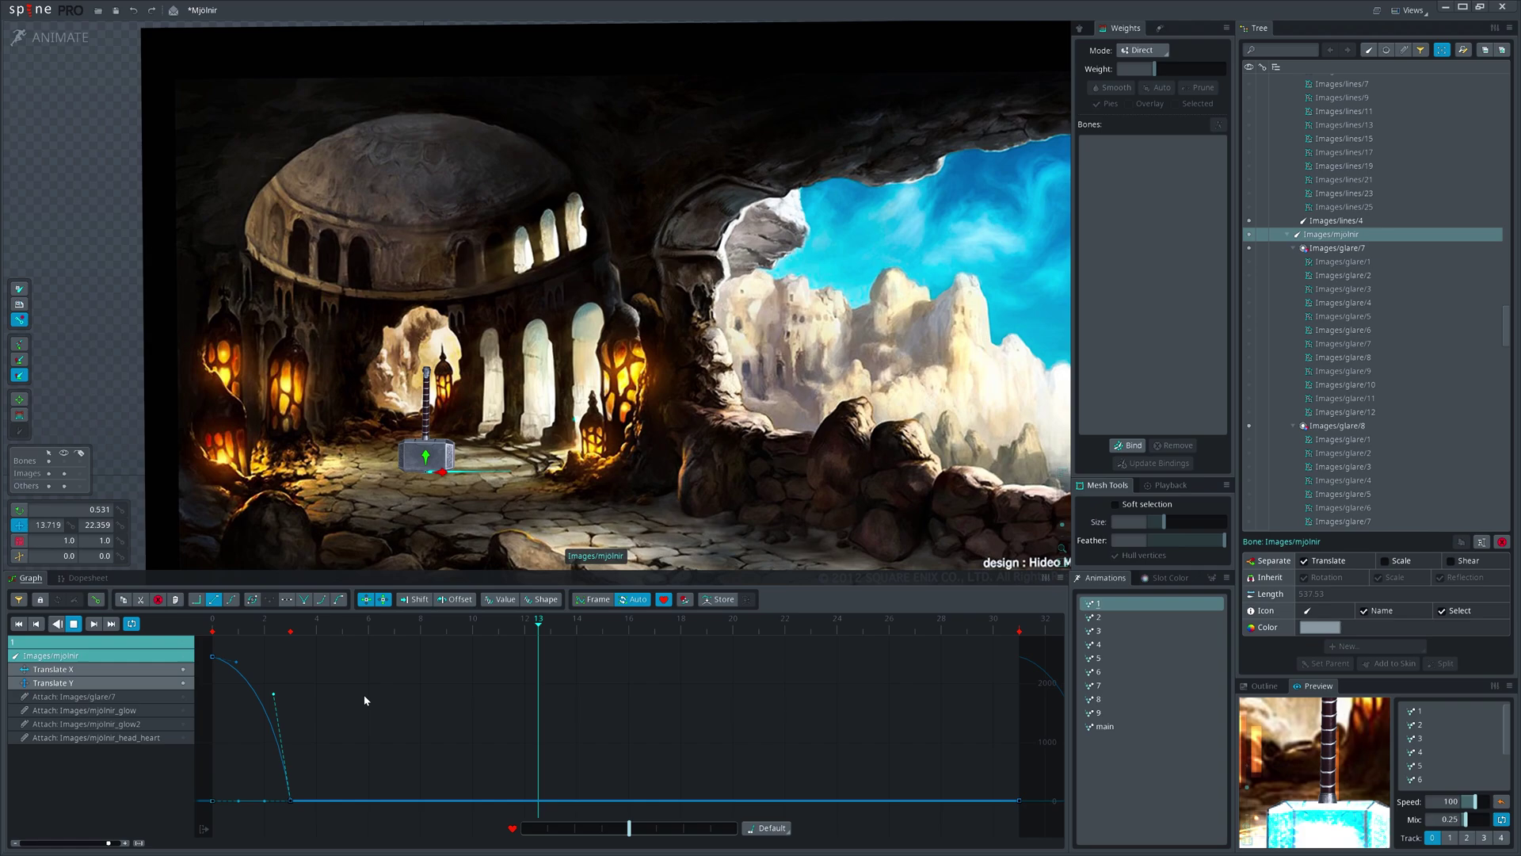
- Open animation 2 and deselect Images/mjolnir so all its tracks are listed
{"action": "left_click", "coordinate": [1099, 618]}
{"action": "scroll", "coordinate": [718, 493], "scroll_direction": "down", "scroll_amount": 2}
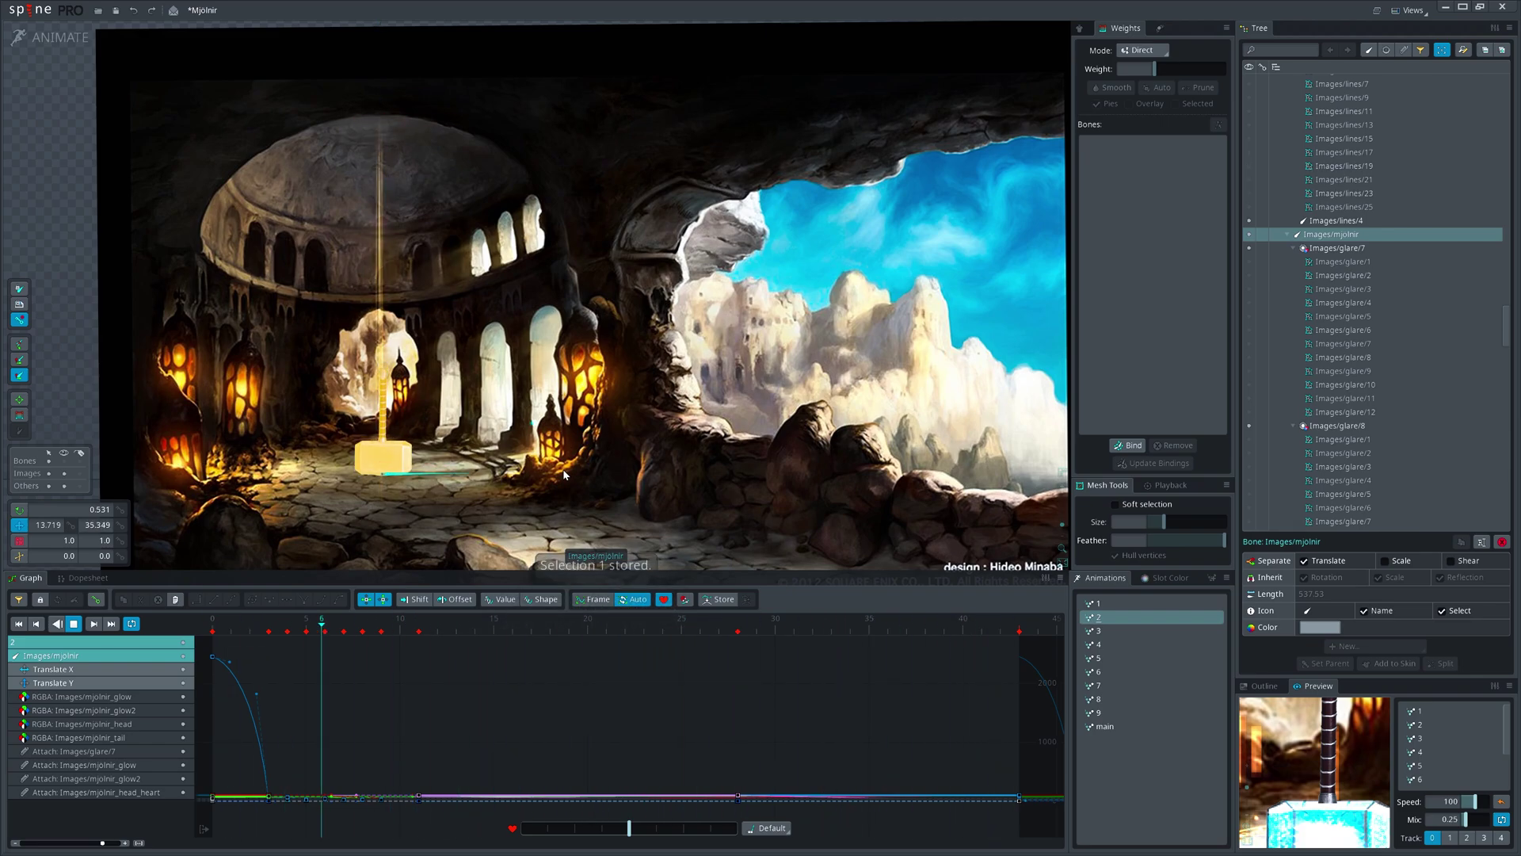
{"action": "left_click", "coordinate": [655, 508]}
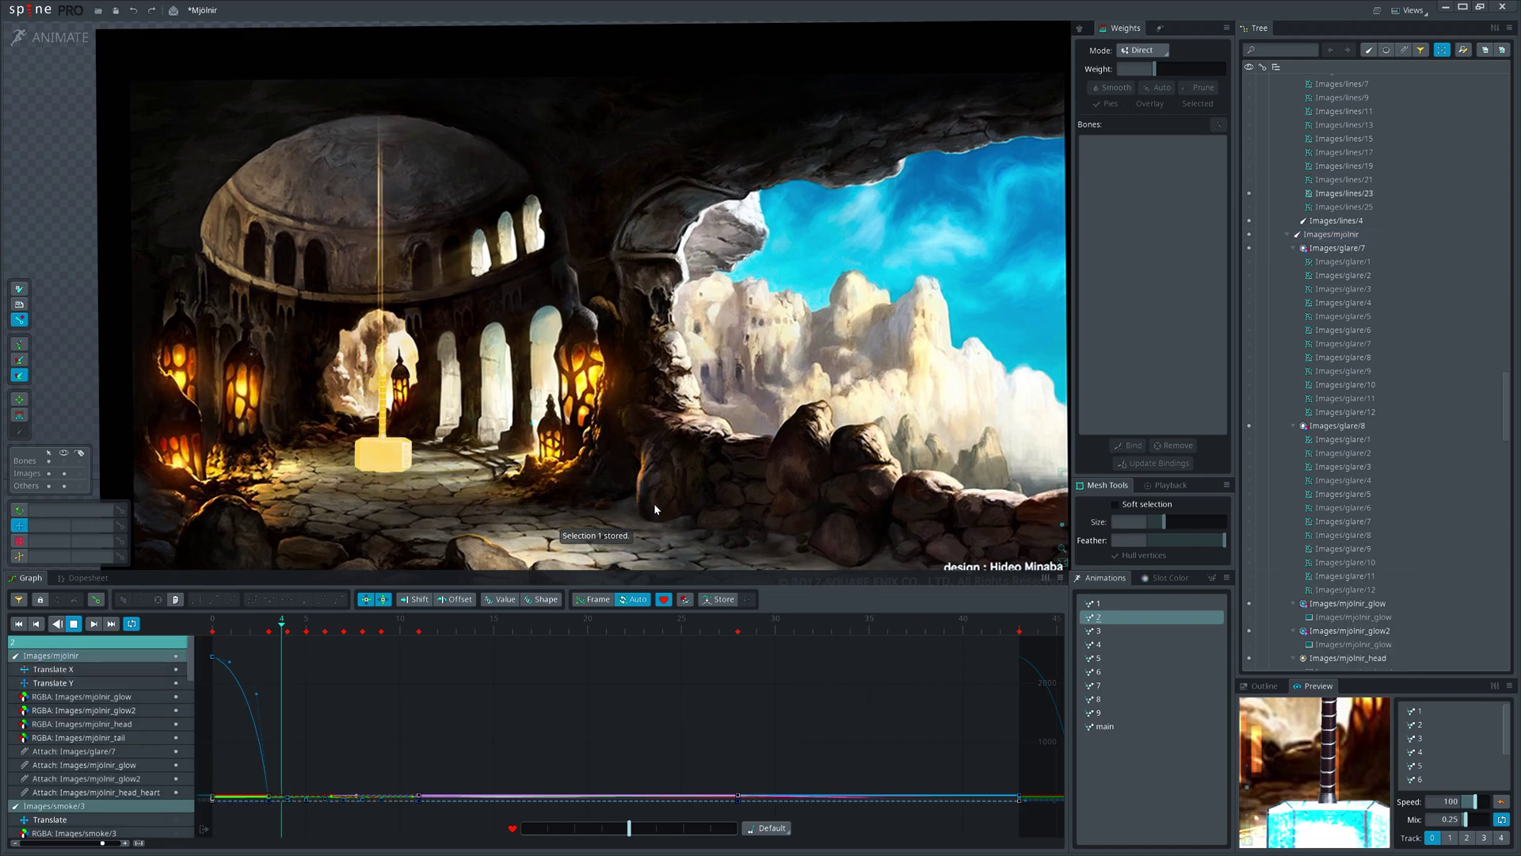
- Open animation 3 in the Dopesheet and scrub through the light beam's frames
{"action": "left_click", "coordinate": [1096, 630]}
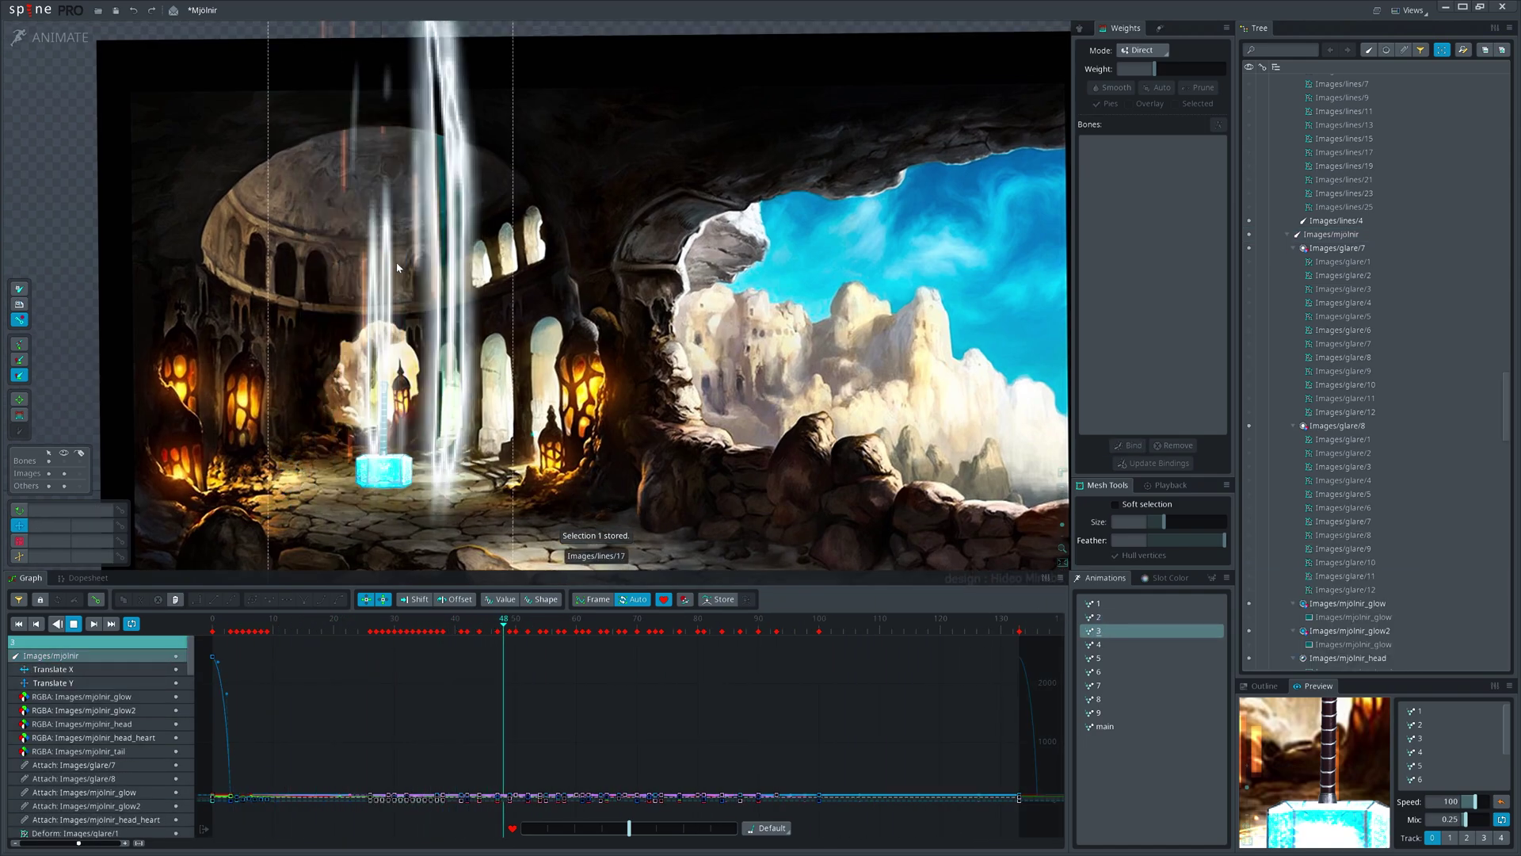
{"action": "left_click", "coordinate": [67, 580]}
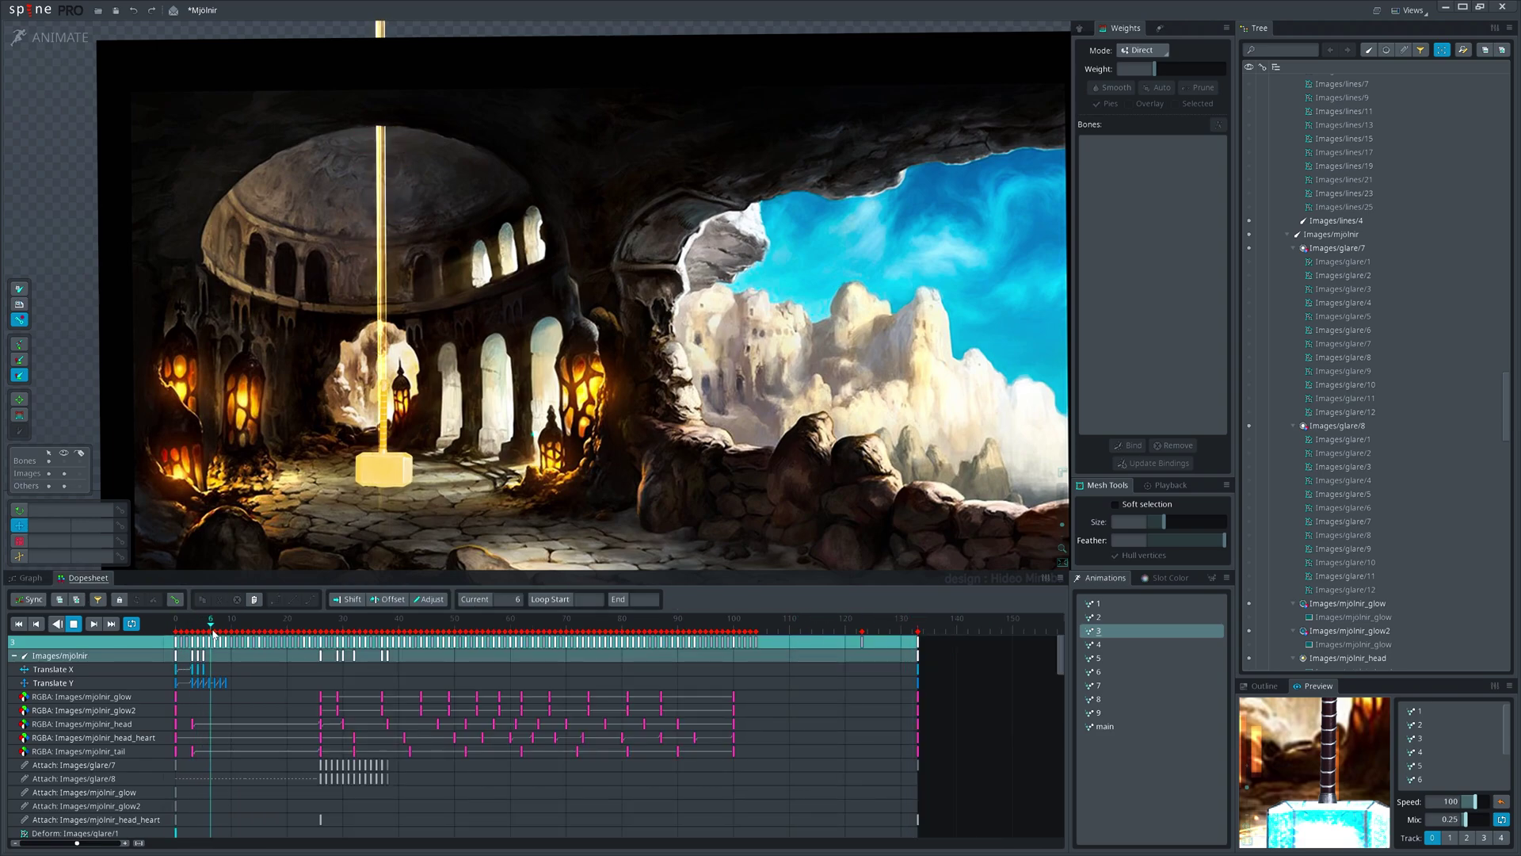
{"action": "mouse_move", "coordinate": [212, 623]}
{"action": "left_mouse_down"}
{"action": "mouse_move", "coordinate": [239, 641]}
{"action": "mouse_move", "coordinate": [382, 626]}
{"action": "left_mouse_up"}
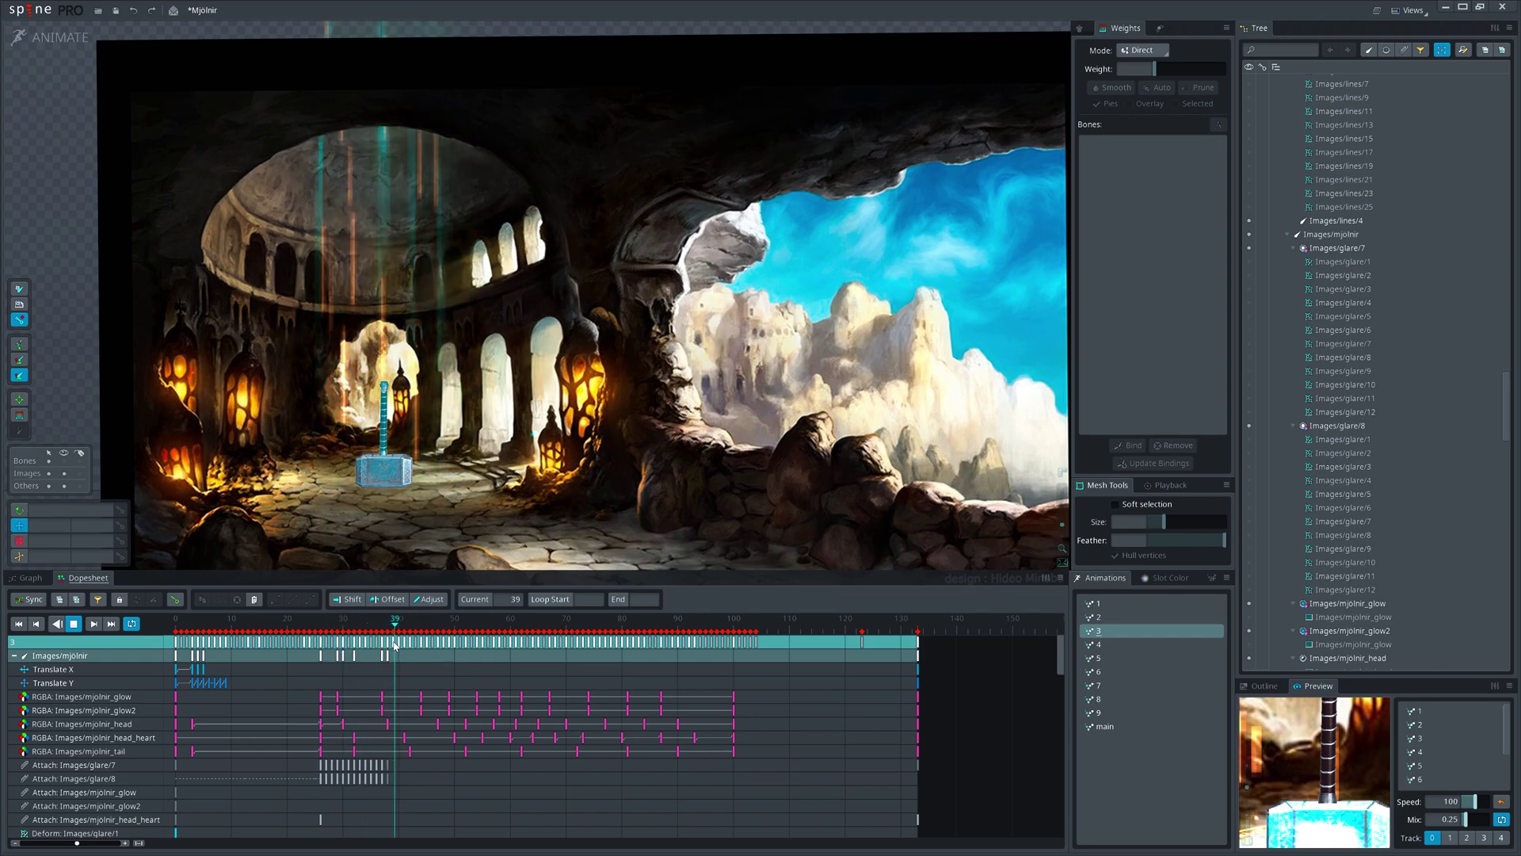
{"action": "left_click_drag", "start_coordinate": [382, 627], "coordinate": [484, 648]}
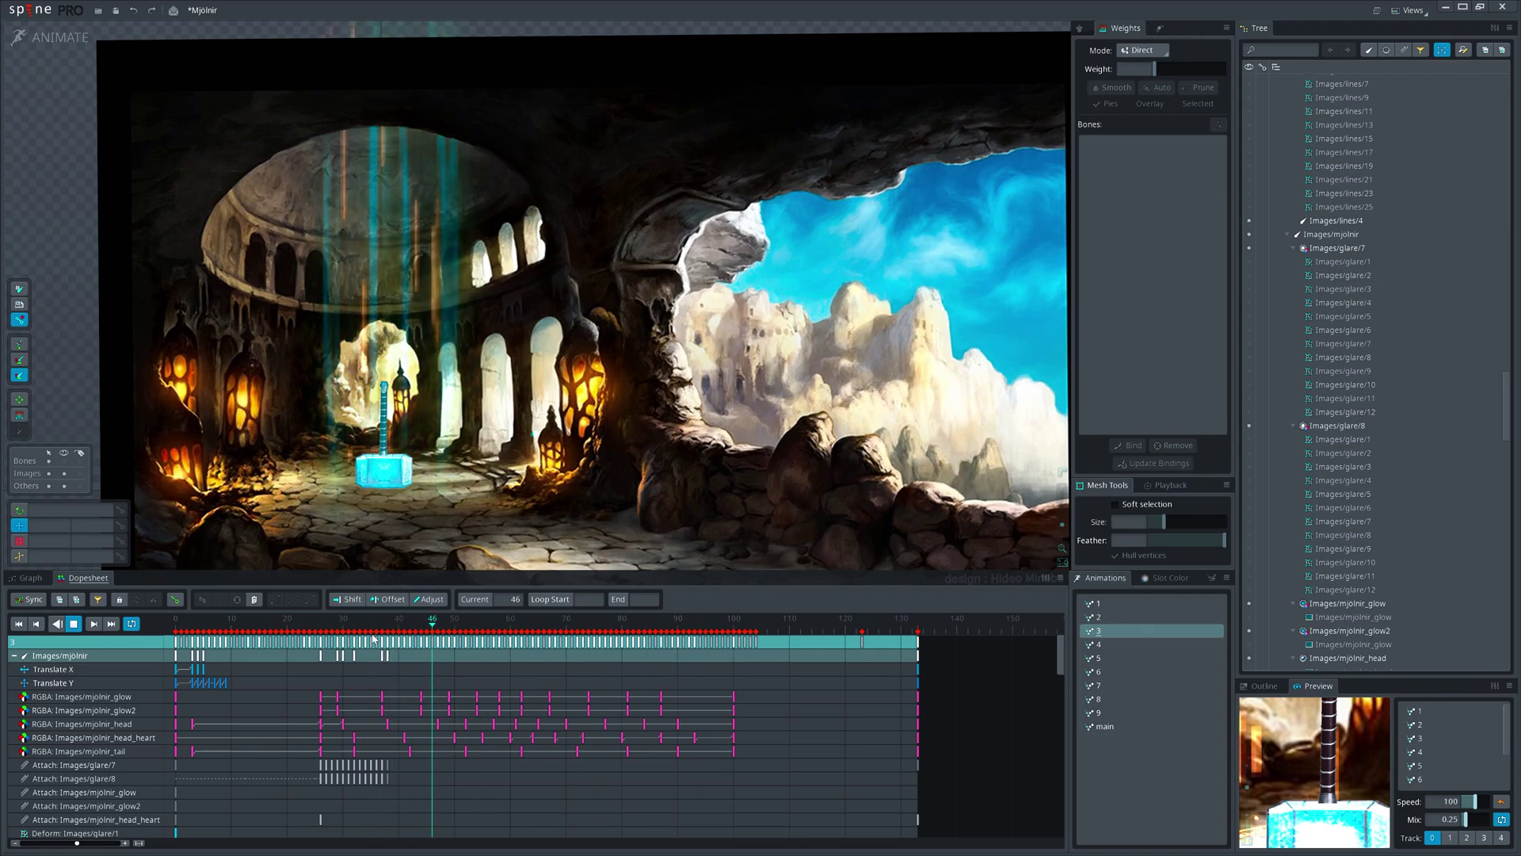
{"action": "scroll", "coordinate": [417, 466], "scroll_direction": "up", "scroll_amount": 2}
{"action": "scroll", "coordinate": [418, 465], "scroll_direction": "up", "scroll_amount": 2}
{"action": "scroll", "coordinate": [416, 467], "scroll_direction": "down", "scroll_amount": 3}
{"action": "scroll", "coordinate": [417, 466], "scroll_direction": "down", "scroll_amount": 2}
- Inspect the hammer glare mesh near frame 29, play animation 3, then play animation 4
{"action": "left_click_drag", "start_coordinate": [764, 524], "coordinate": [764, 468]}
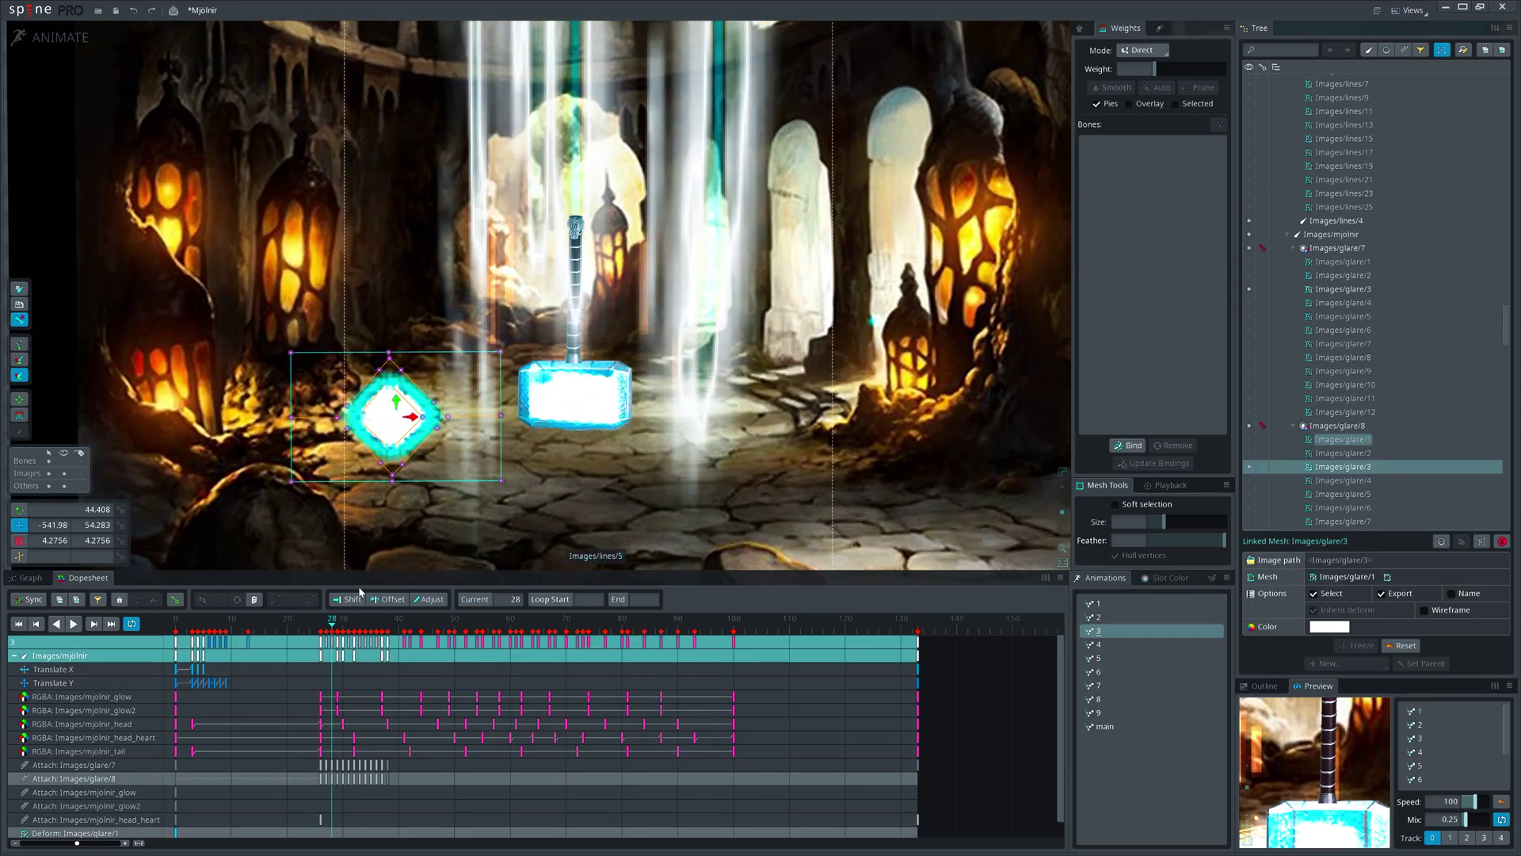
{"action": "left_click_drag", "start_coordinate": [333, 620], "coordinate": [337, 621]}
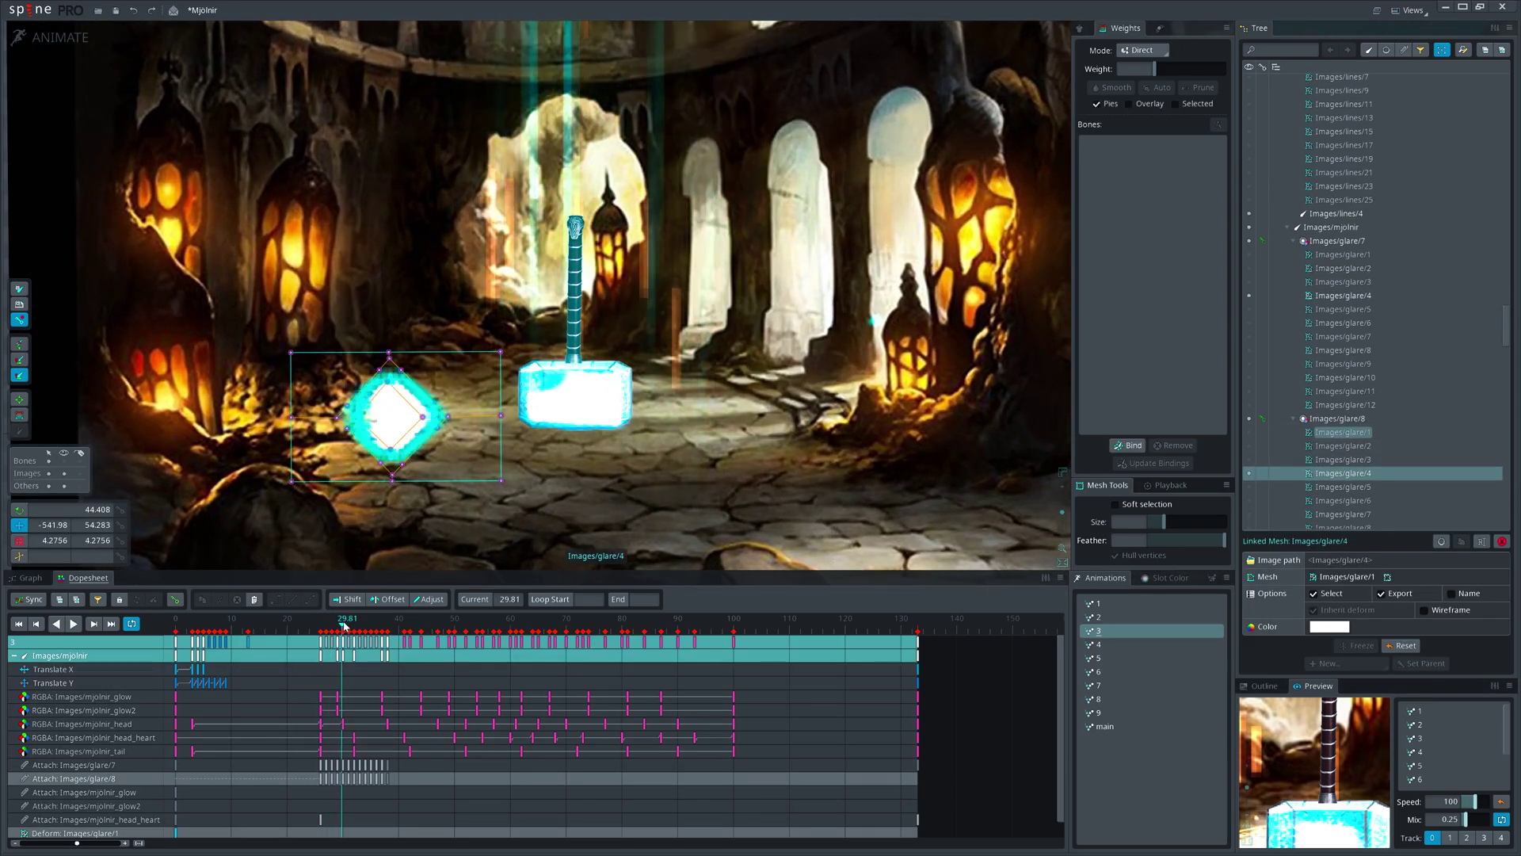
{"action": "scroll", "coordinate": [832, 371], "scroll_direction": "up", "scroll_amount": 3}
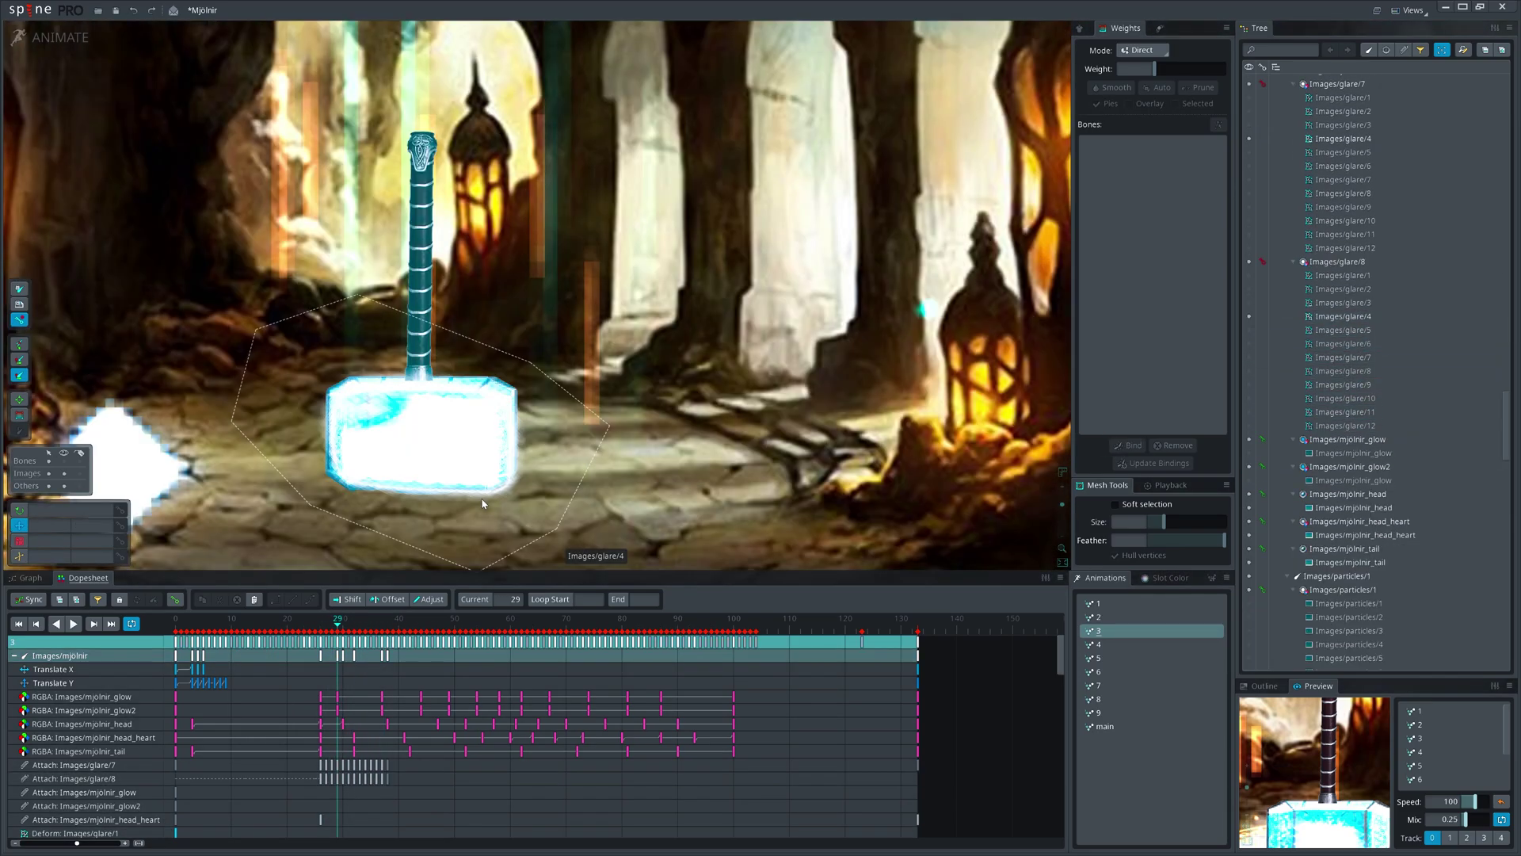
{"action": "left_click", "coordinate": [484, 499]}
{"action": "left_click_drag", "start_coordinate": [345, 620], "coordinate": [340, 619]}
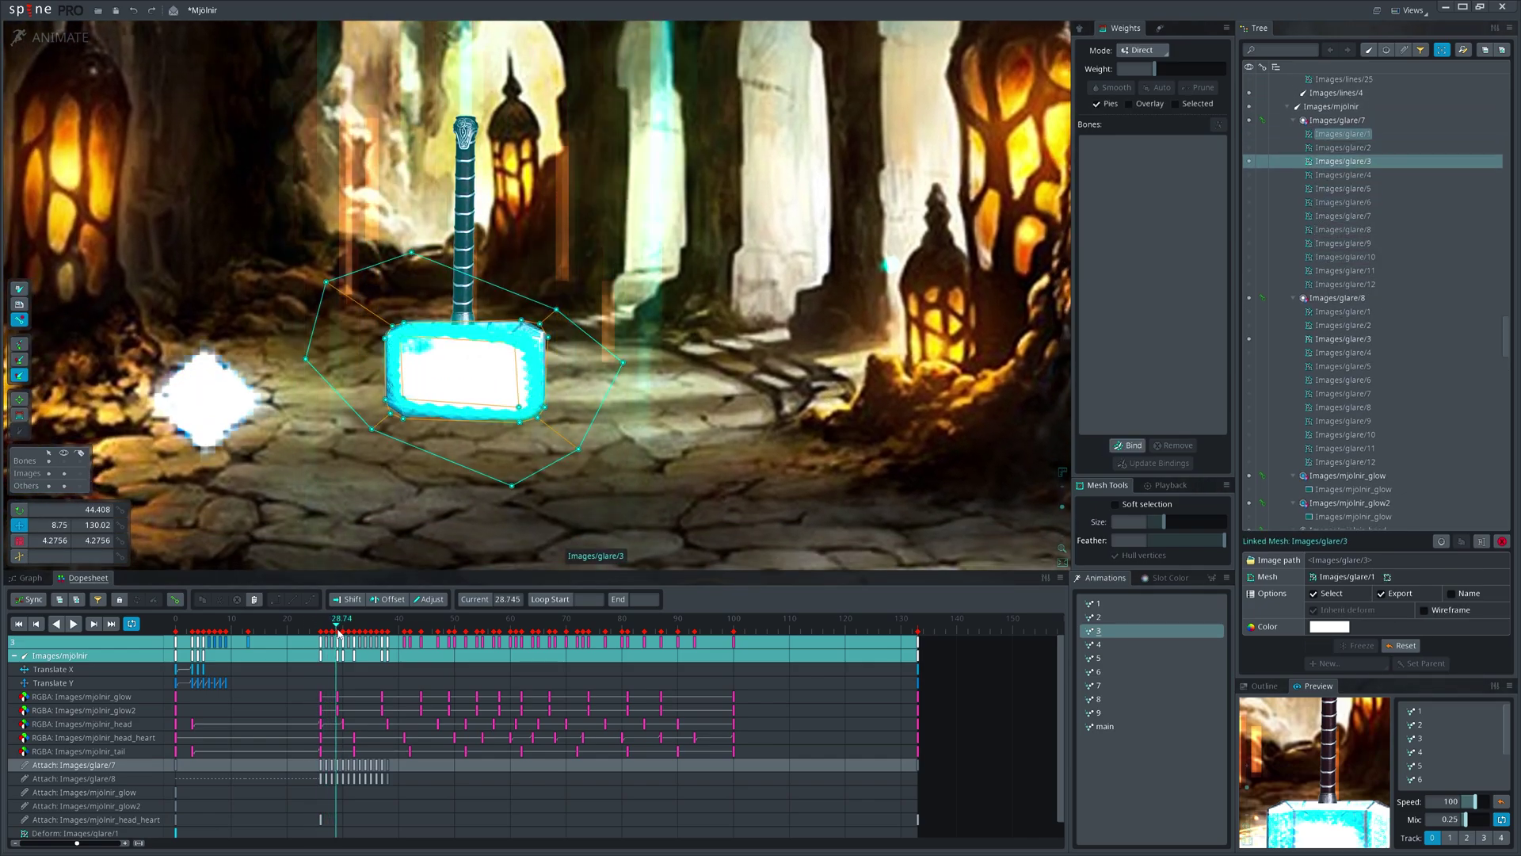
{"action": "key", "text": "l"}
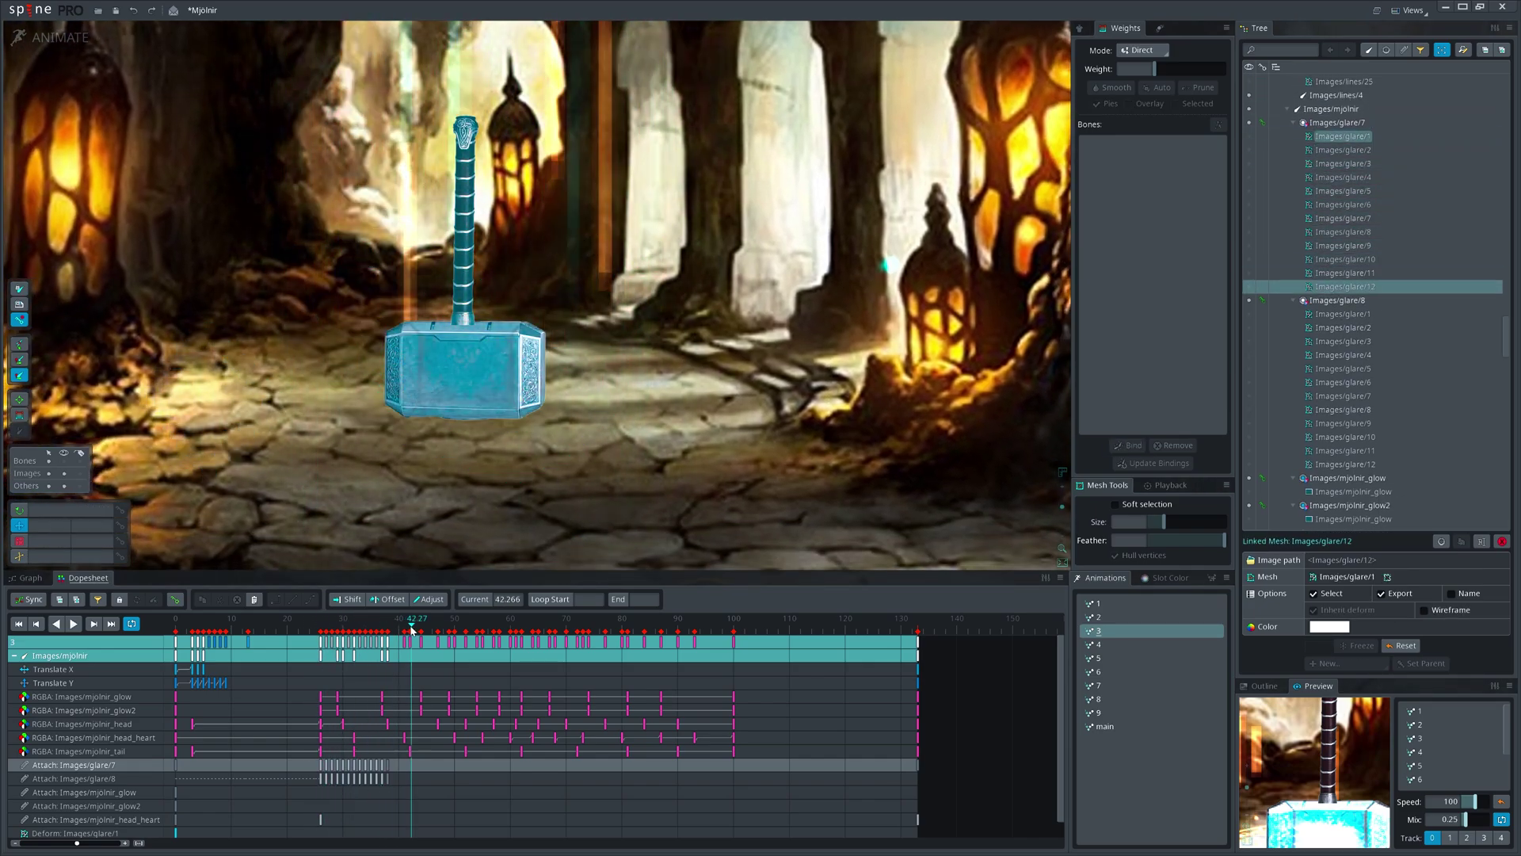
{"action": "scroll", "coordinate": [804, 477], "scroll_direction": "down", "scroll_amount": 2}
{"action": "scroll", "coordinate": [801, 466], "scroll_direction": "down", "scroll_amount": 2}
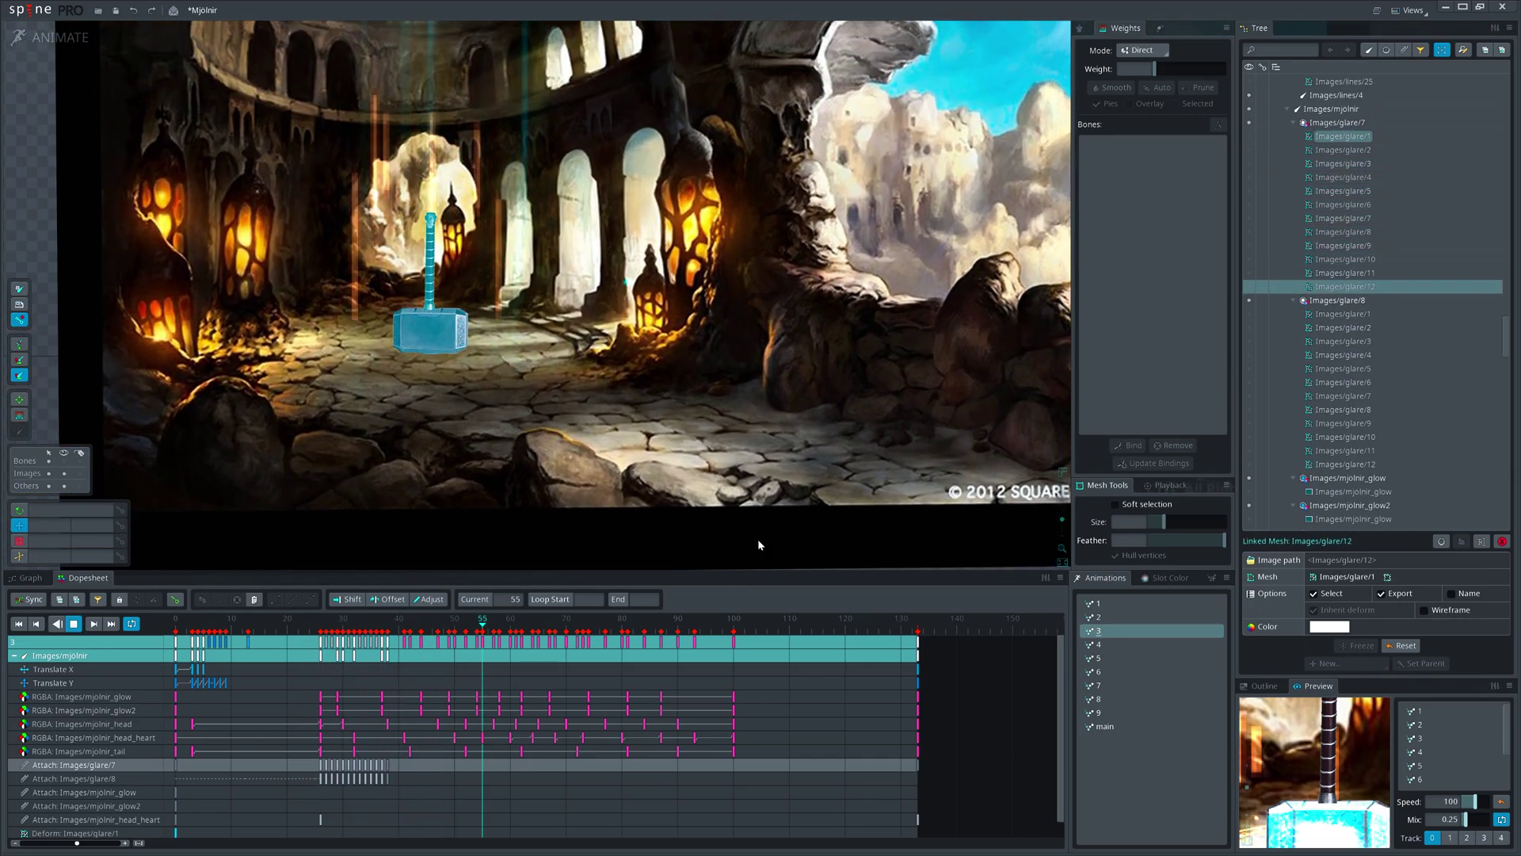
{"action": "left_click", "coordinate": [1122, 646]}
{"action": "scroll", "coordinate": [704, 406], "scroll_direction": "up", "scroll_amount": 1}
{"action": "key", "text": "l"}
{"action": "scroll", "coordinate": [765, 515], "scroll_direction": "up", "scroll_amount": 1}
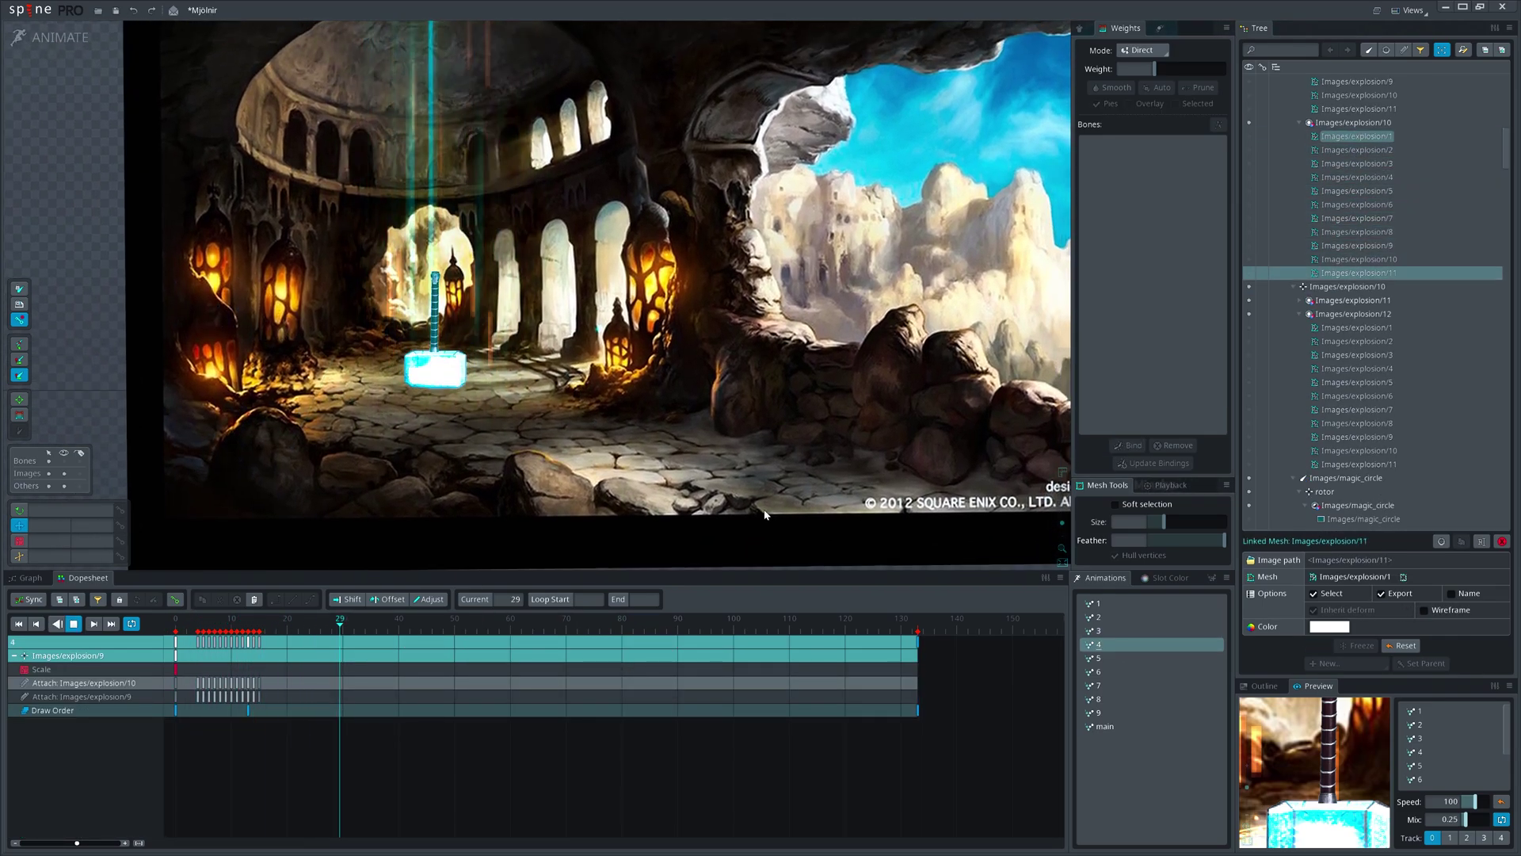
- Scrub to the early frames and select the top-left, bottom-left and under-hammer explosions
{"action": "left_click", "coordinate": [179, 623]}
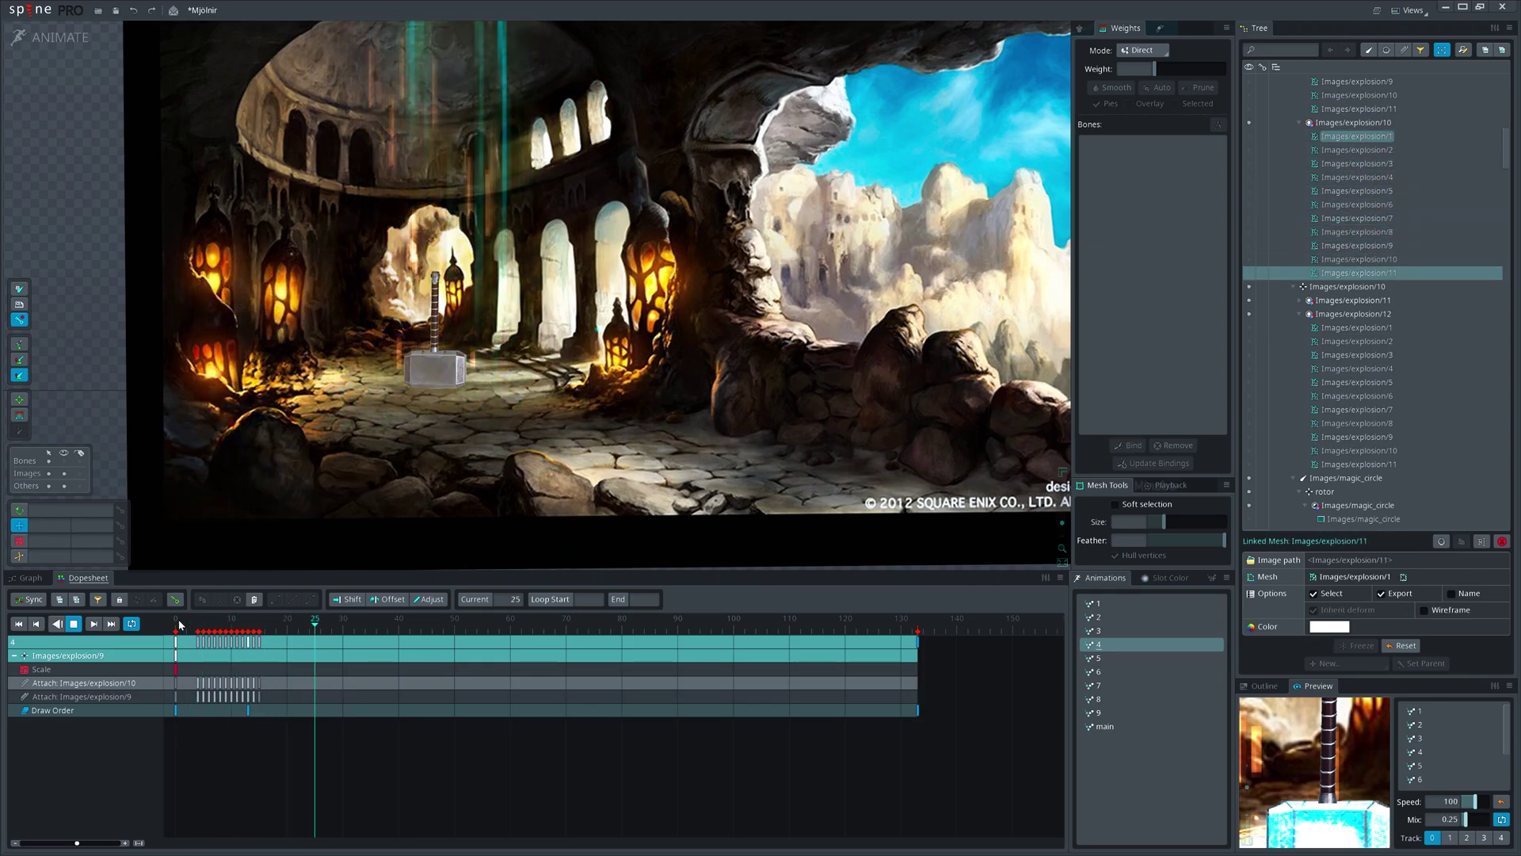
{"action": "left_click_drag", "start_coordinate": [178, 623], "coordinate": [226, 623]}
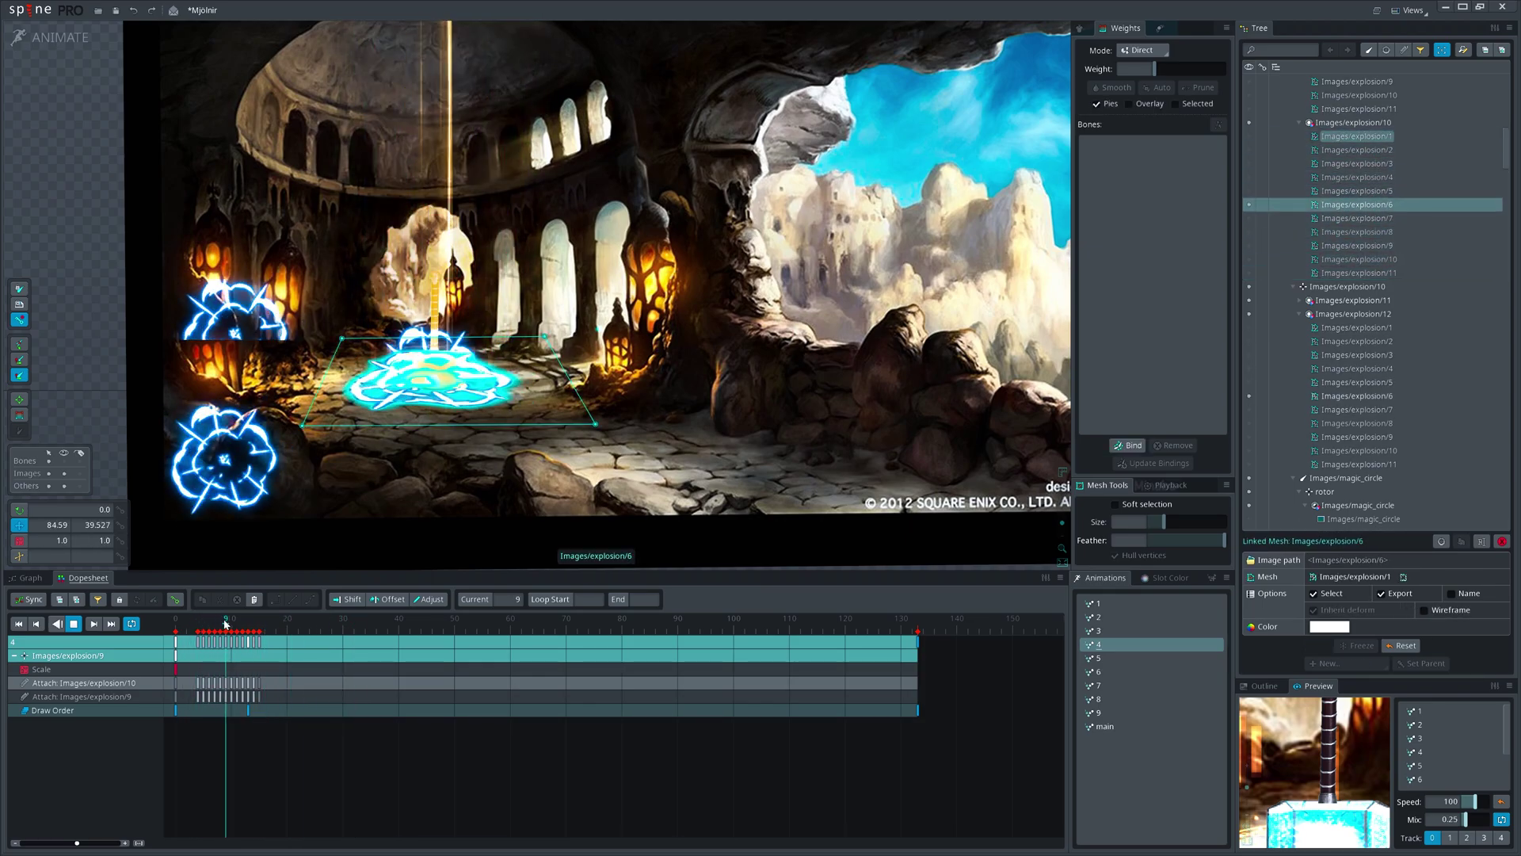
{"action": "left_click", "coordinate": [238, 303]}
{"action": "scroll", "coordinate": [239, 392], "scroll_direction": "up", "scroll_amount": 2}
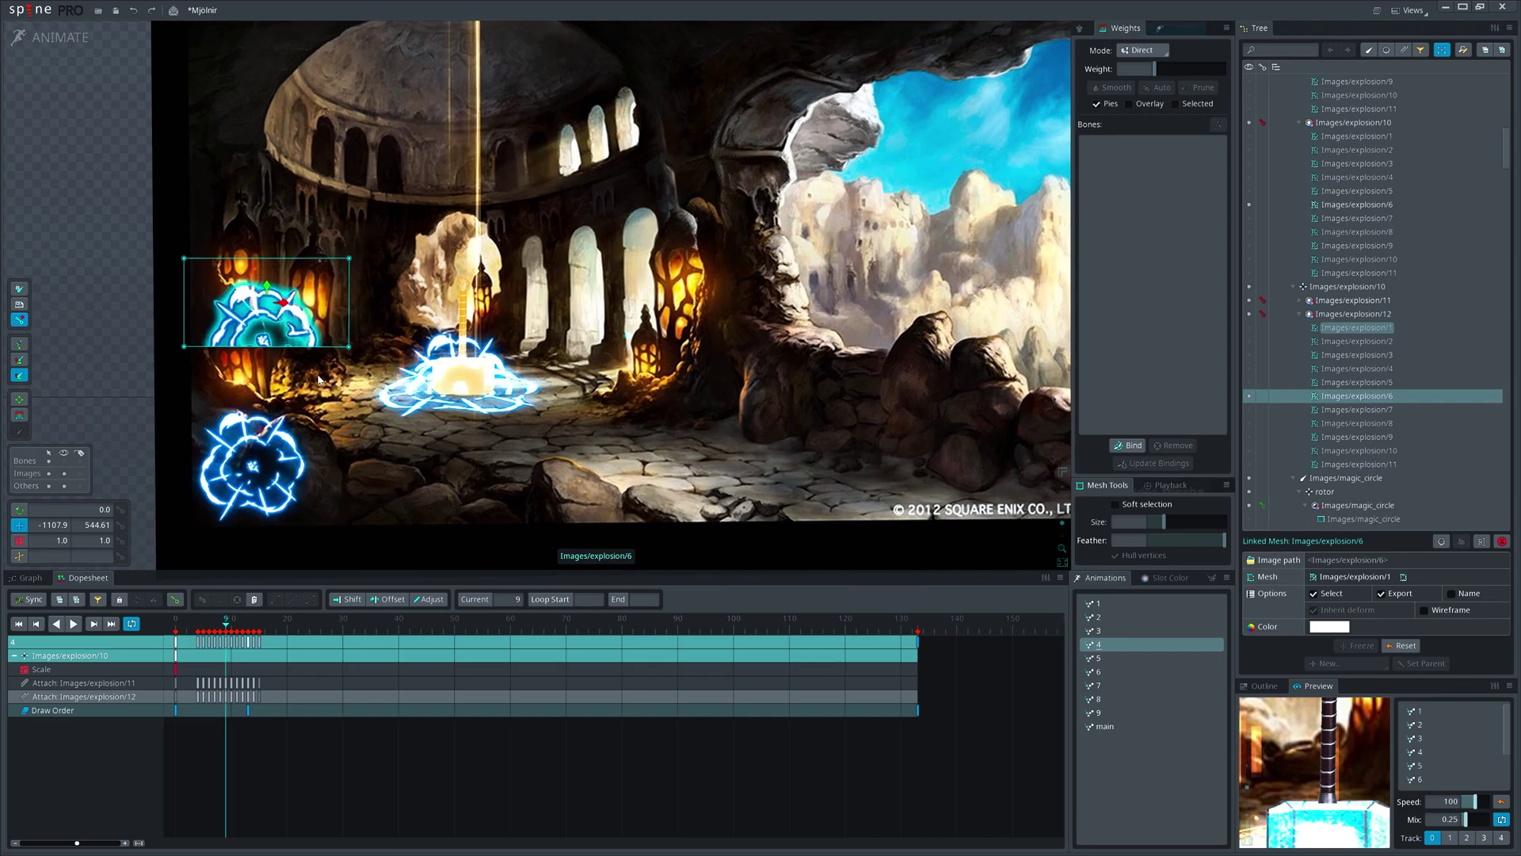
{"action": "left_click", "coordinate": [255, 476]}
{"action": "scroll", "coordinate": [356, 463], "scroll_direction": "up", "scroll_amount": 2}
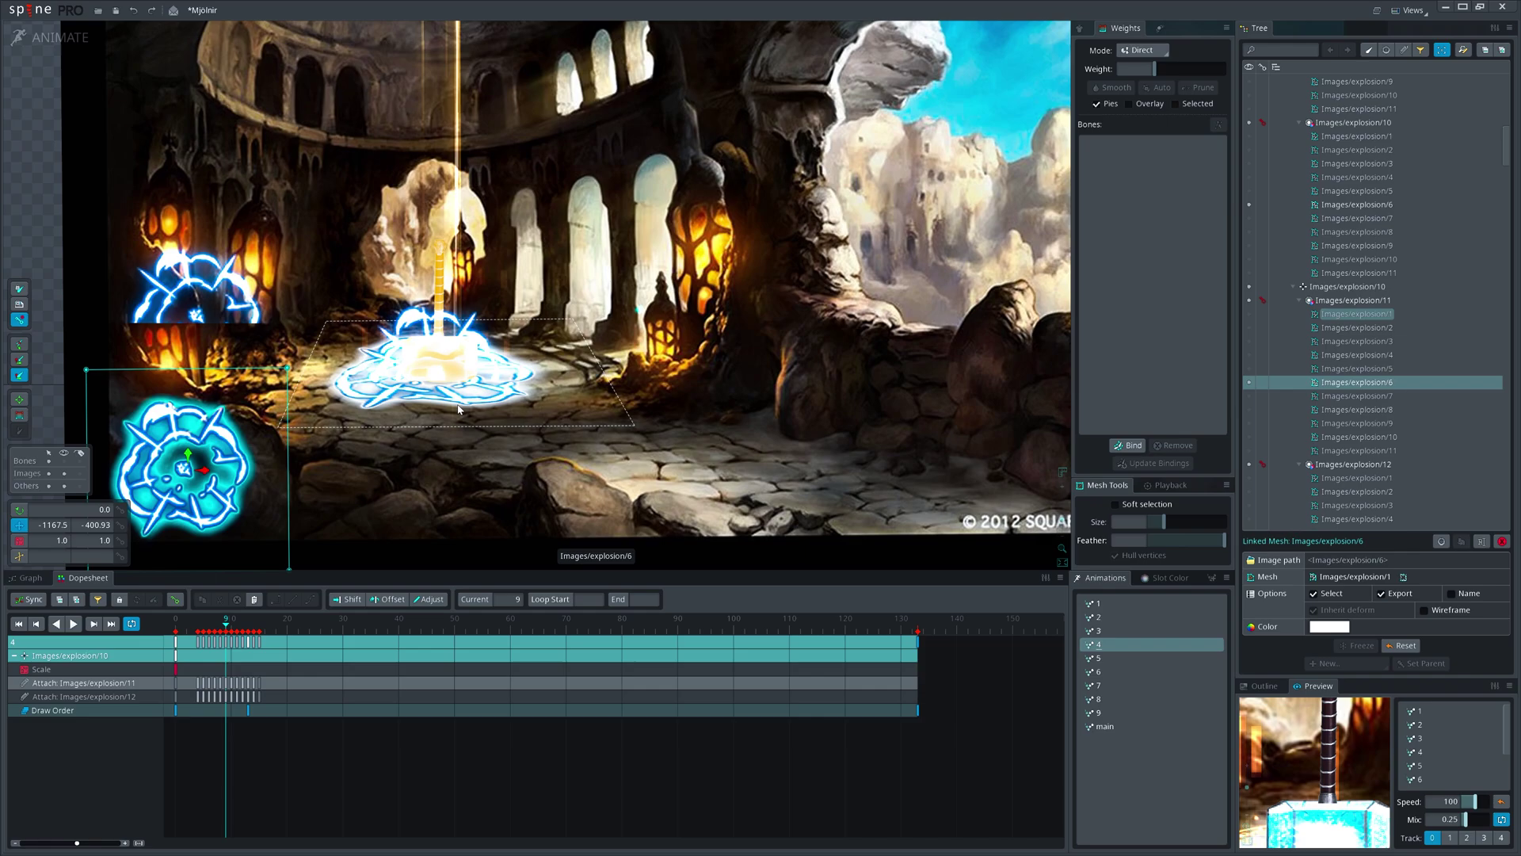
{"action": "left_click", "coordinate": [387, 403]}
- Play the bursts, inspect Images/explosion/9 at frame 12, then open animation 5
{"action": "key", "text": "space"}
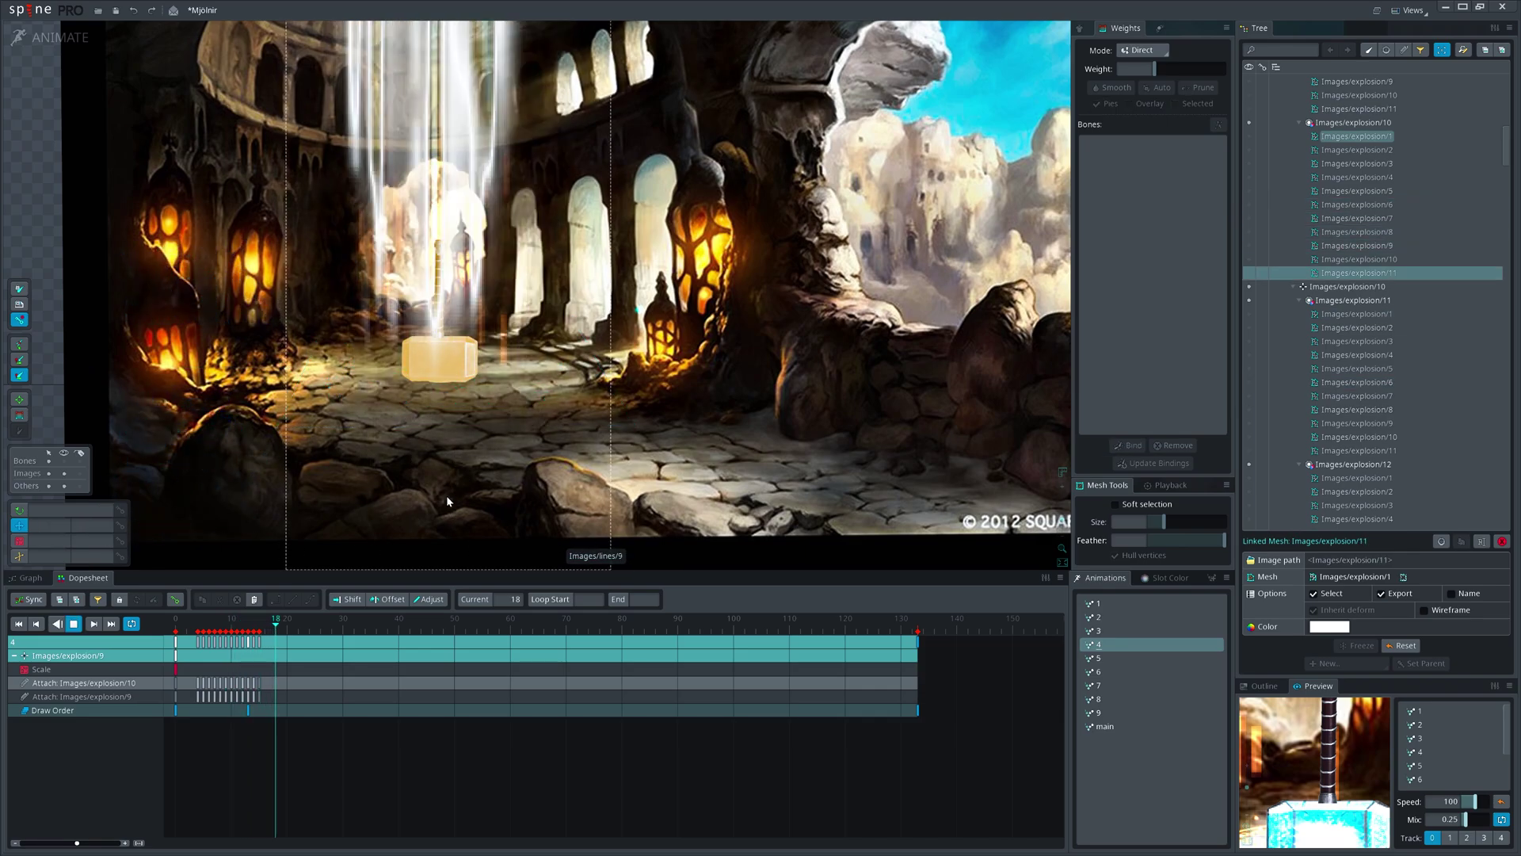
{"action": "left_click", "coordinate": [190, 618]}
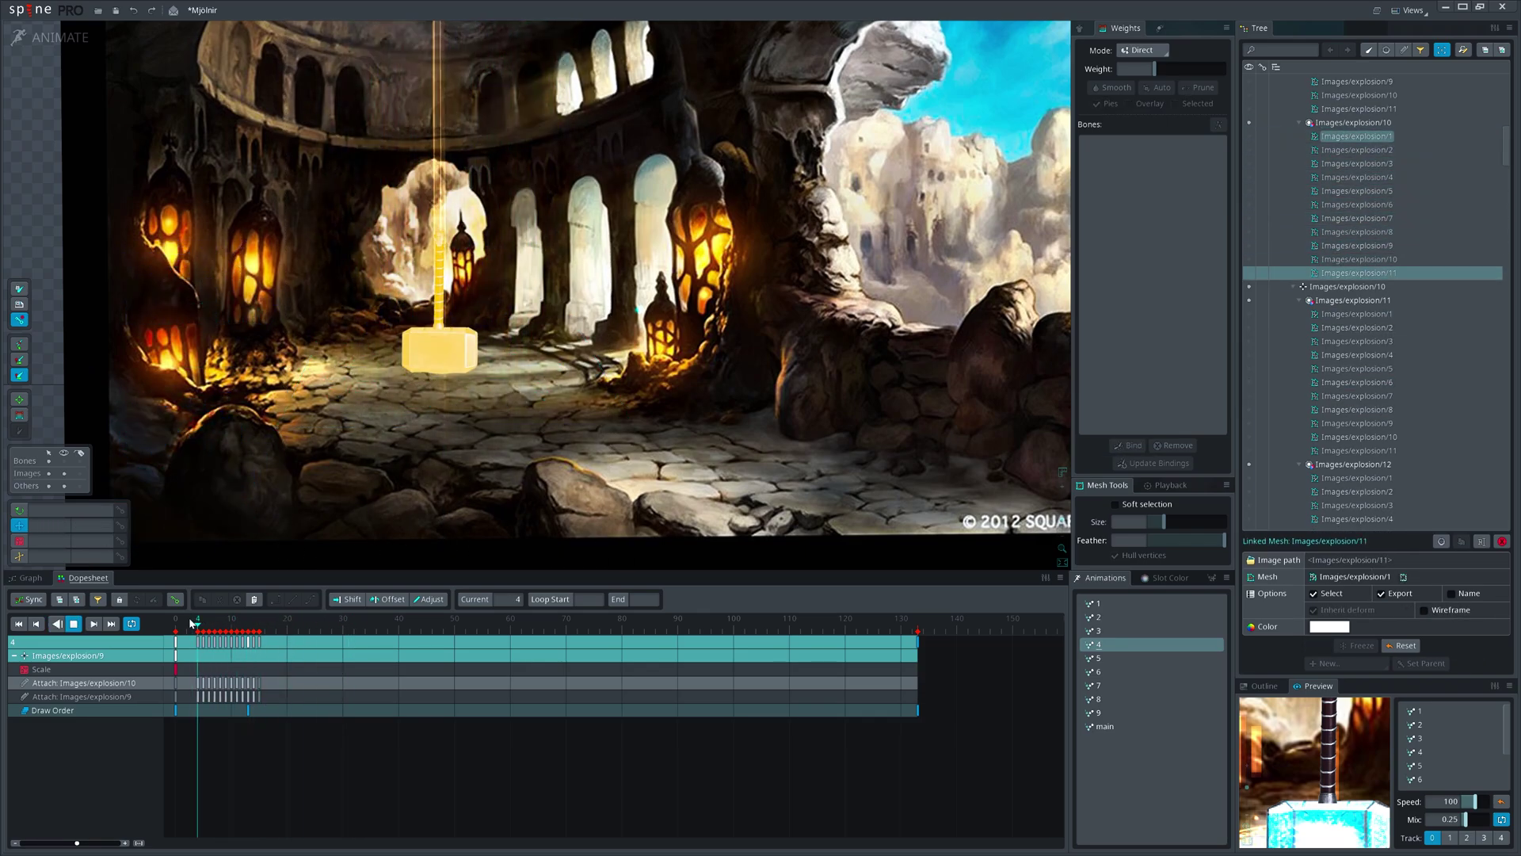
{"action": "left_click_drag", "start_coordinate": [188, 617], "coordinate": [232, 621]}
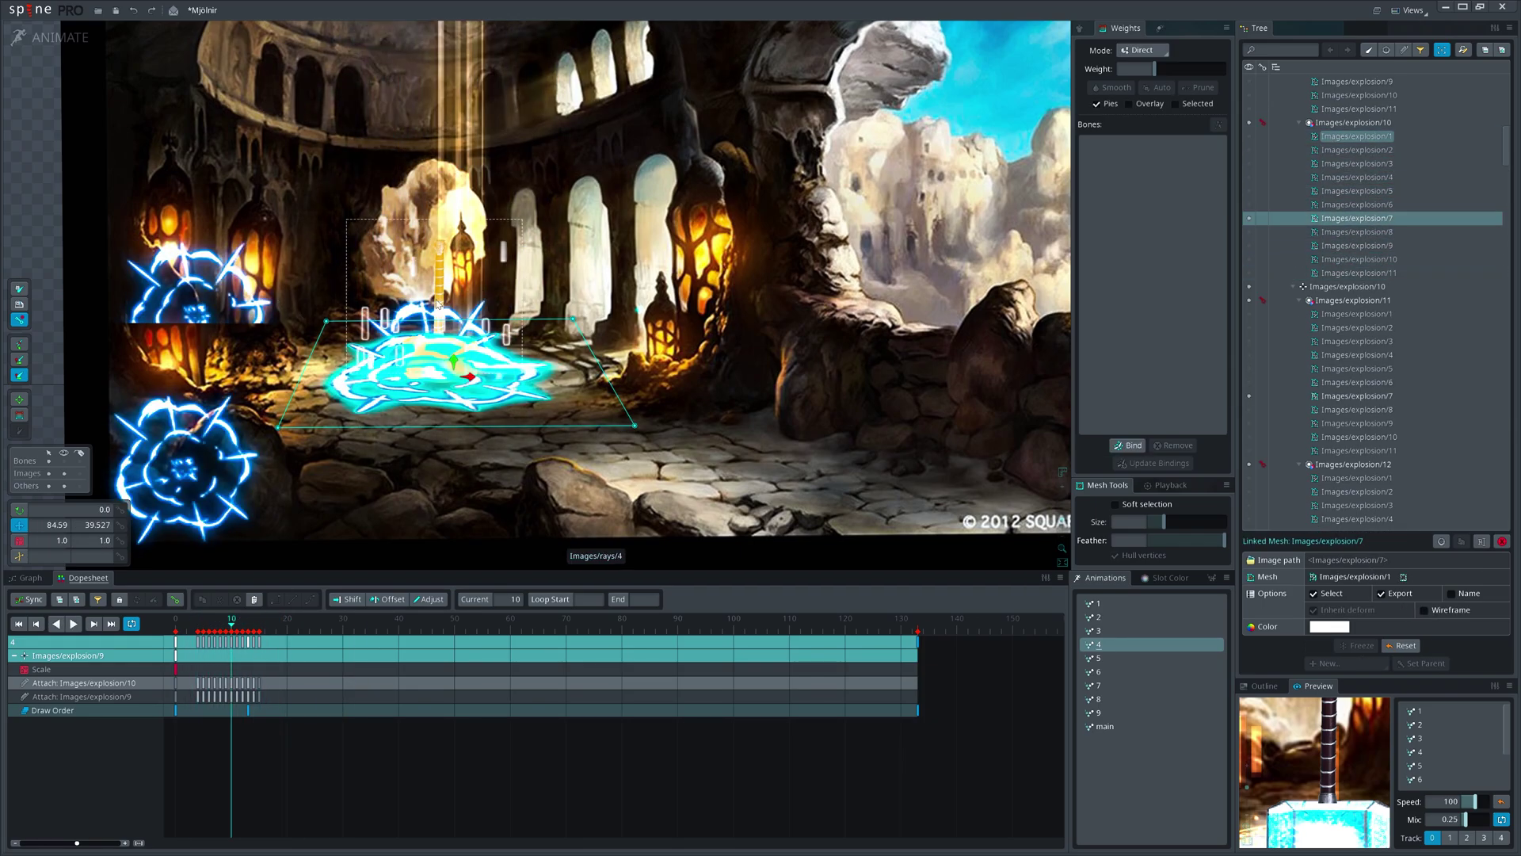
{"action": "left_click", "coordinate": [490, 384]}
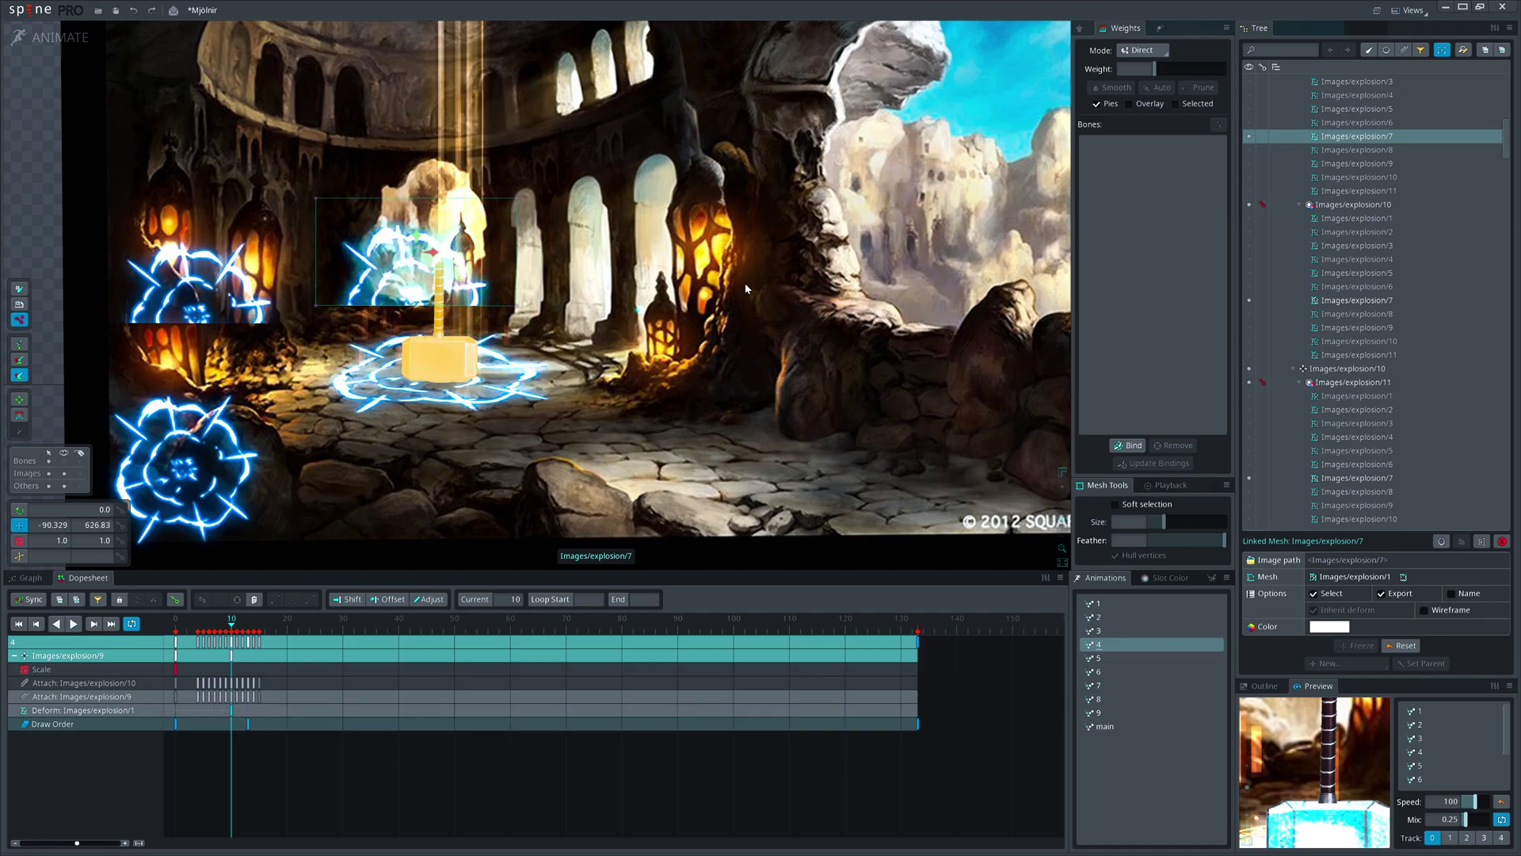
{"action": "left_click", "coordinate": [1110, 664]}
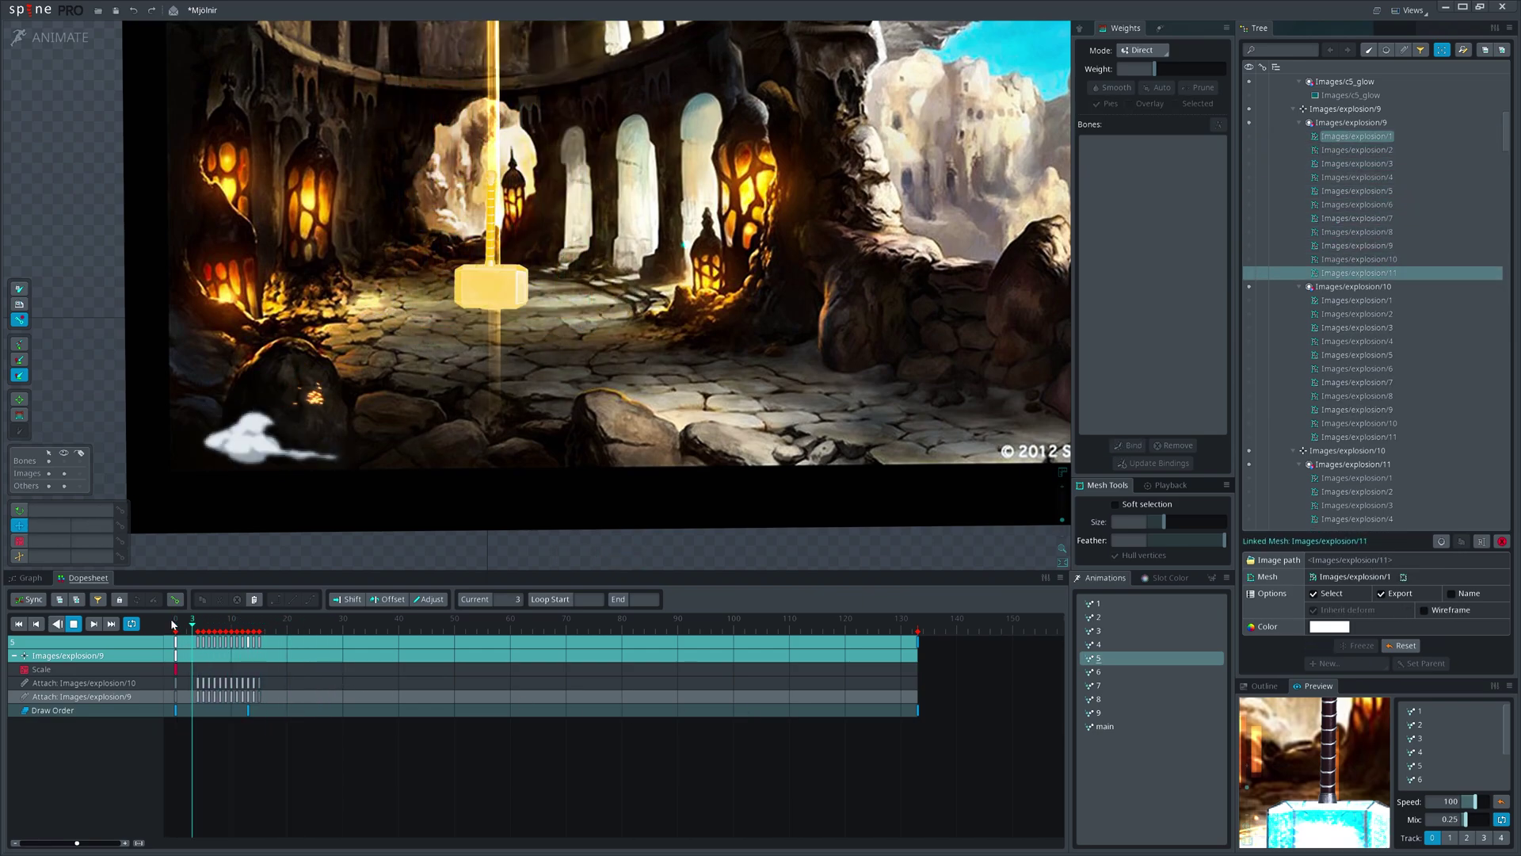
{"action": "left_click", "coordinate": [209, 622]}
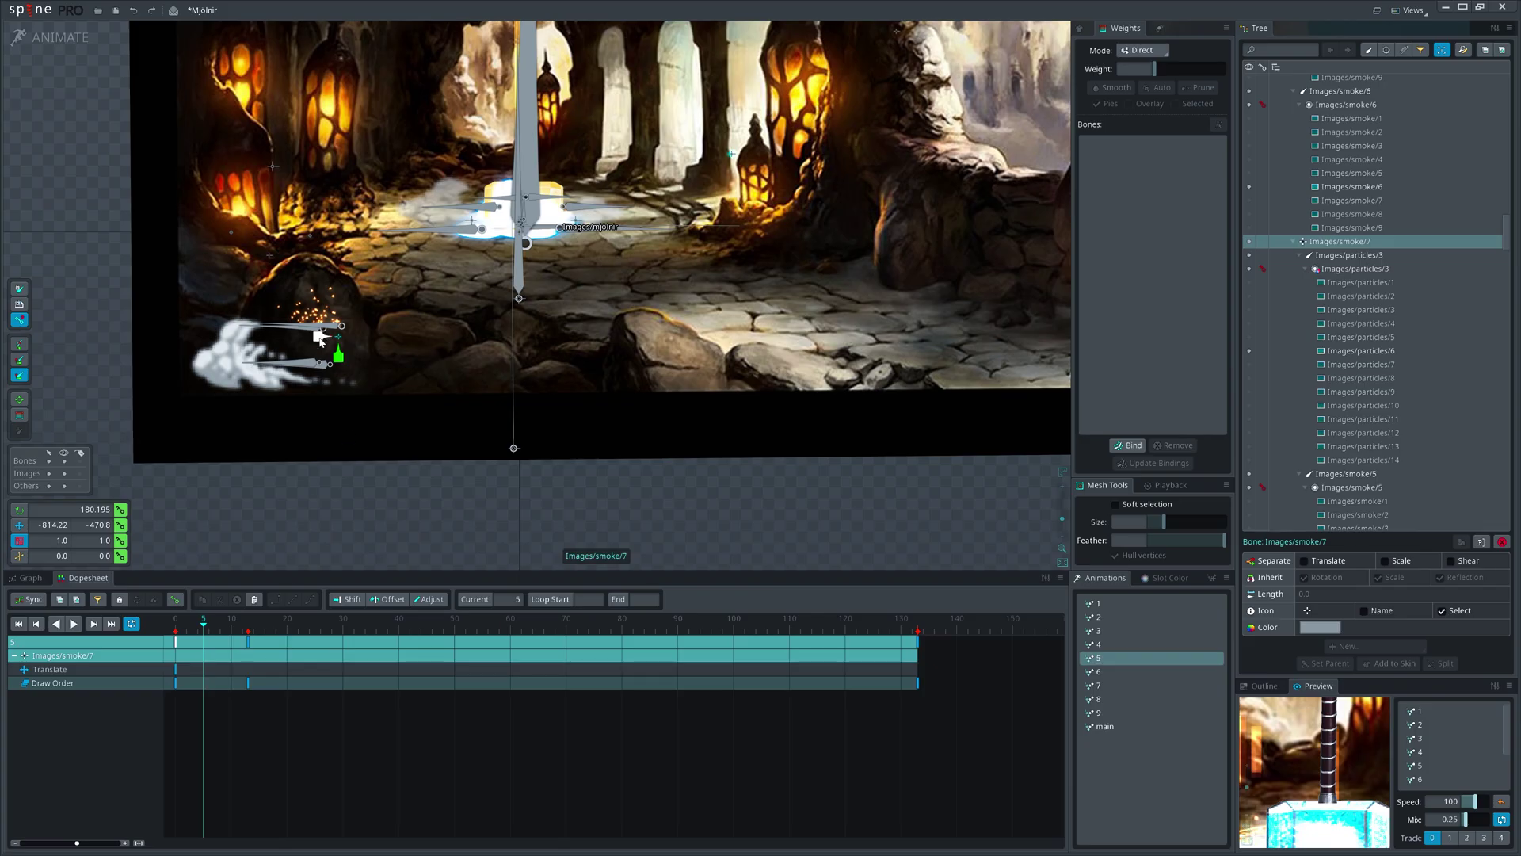
- Watch the RTFX two-smoke-puff reference GIF in Chrome
{"action": "mouse_move", "coordinate": [319, 340]}
{"action": "left_mouse_down"}
{"action": "mouse_move", "coordinate": [331, 341]}
{"action": "mouse_move", "coordinate": [354, 499]}
{"action": "left_mouse_up"}
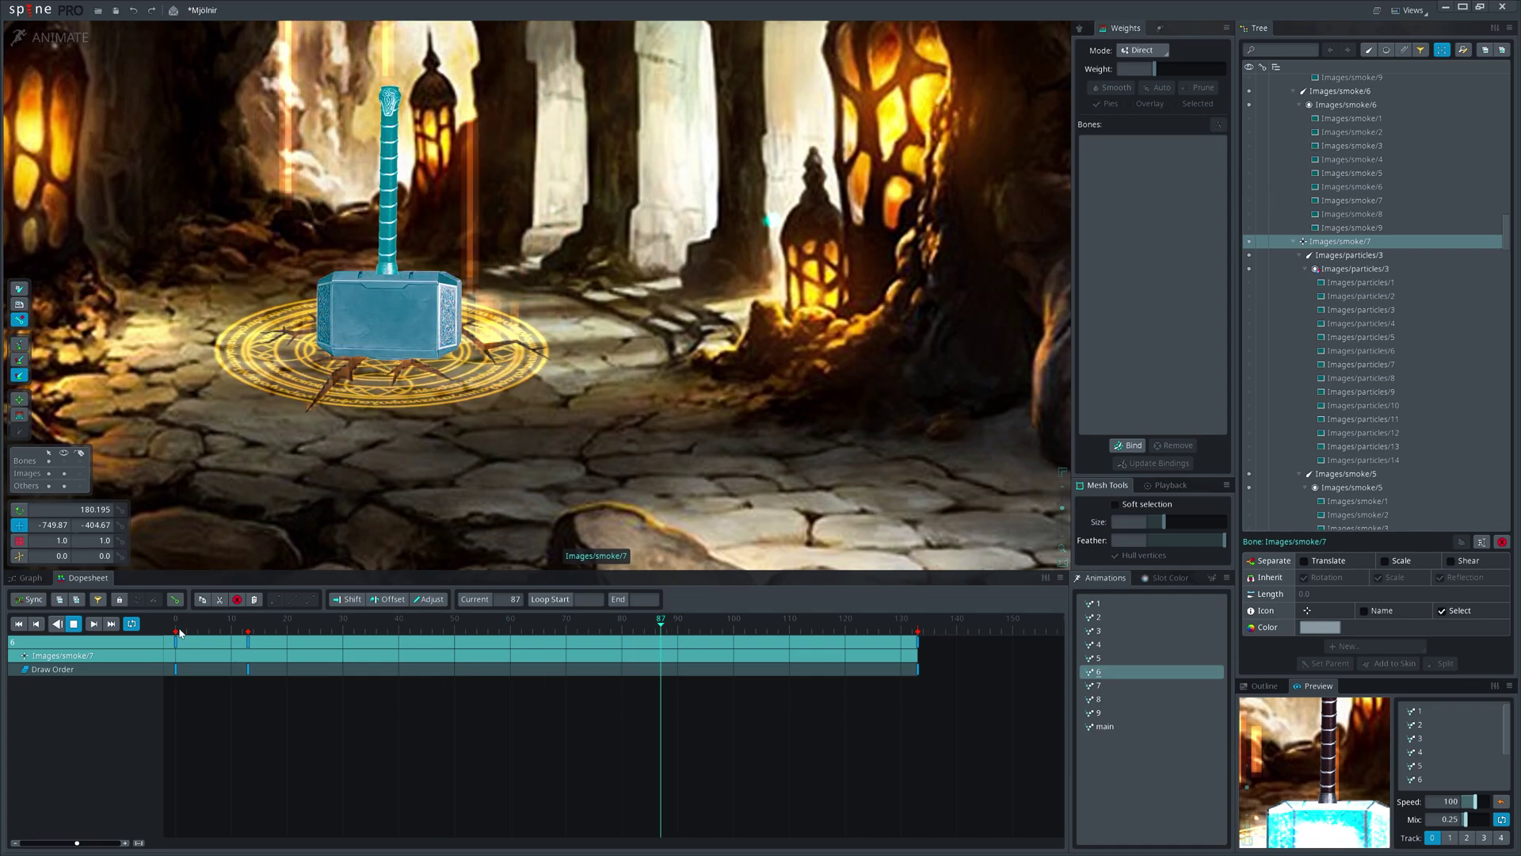
- At frame 56, select the magic circle and stretch it vertically to full height
{"action": "left_click", "coordinate": [178, 626]}
{"action": "mouse_move", "coordinate": [177, 626]}
{"action": "left_mouse_down"}
{"action": "mouse_move", "coordinate": [204, 628]}
{"action": "mouse_move", "coordinate": [176, 627]}
{"action": "left_mouse_up"}
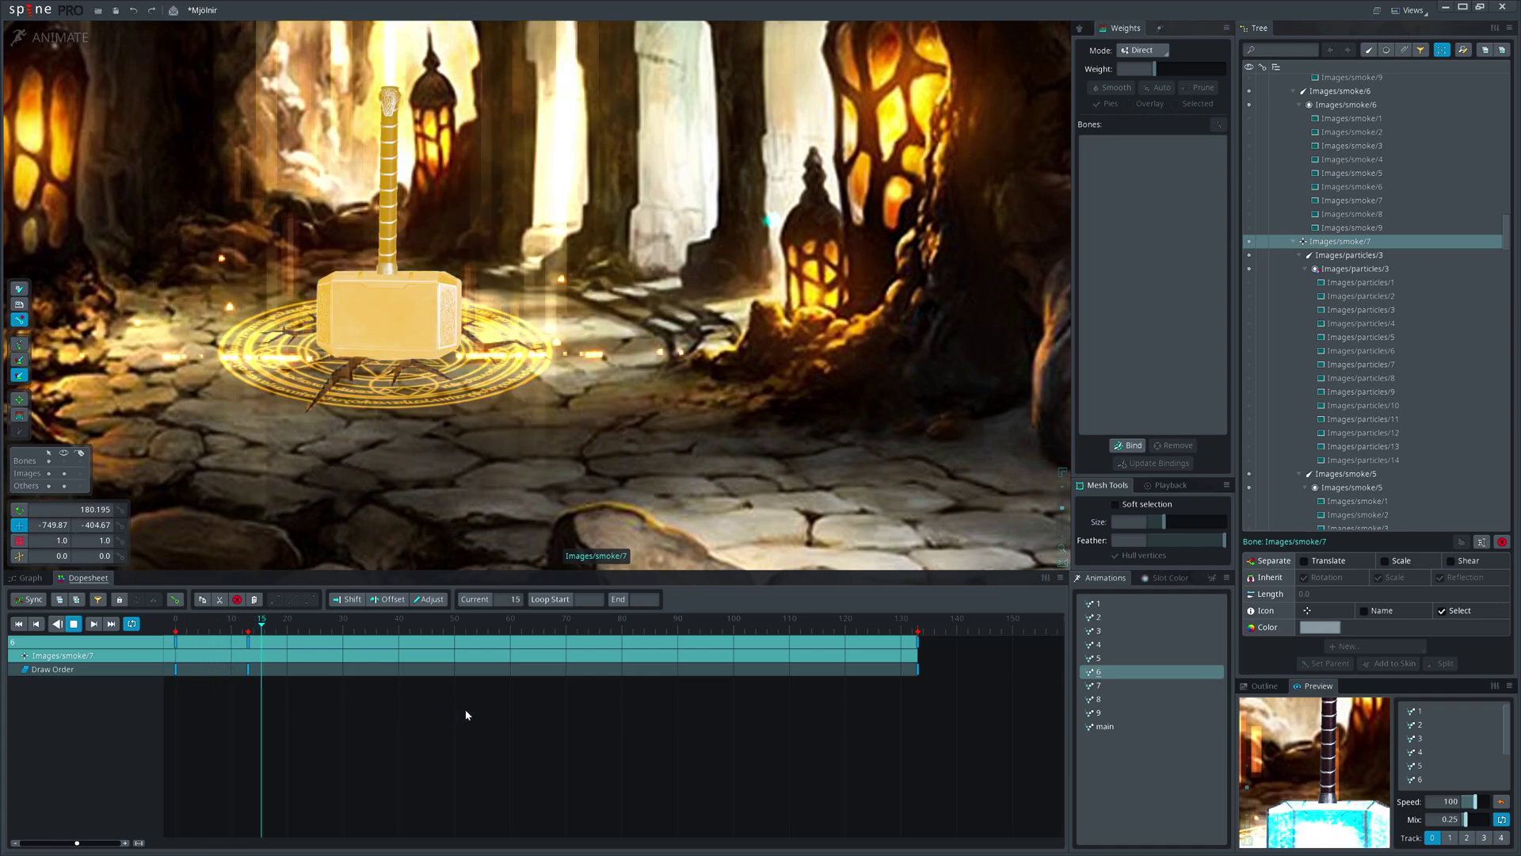
{"action": "key", "text": "space"}
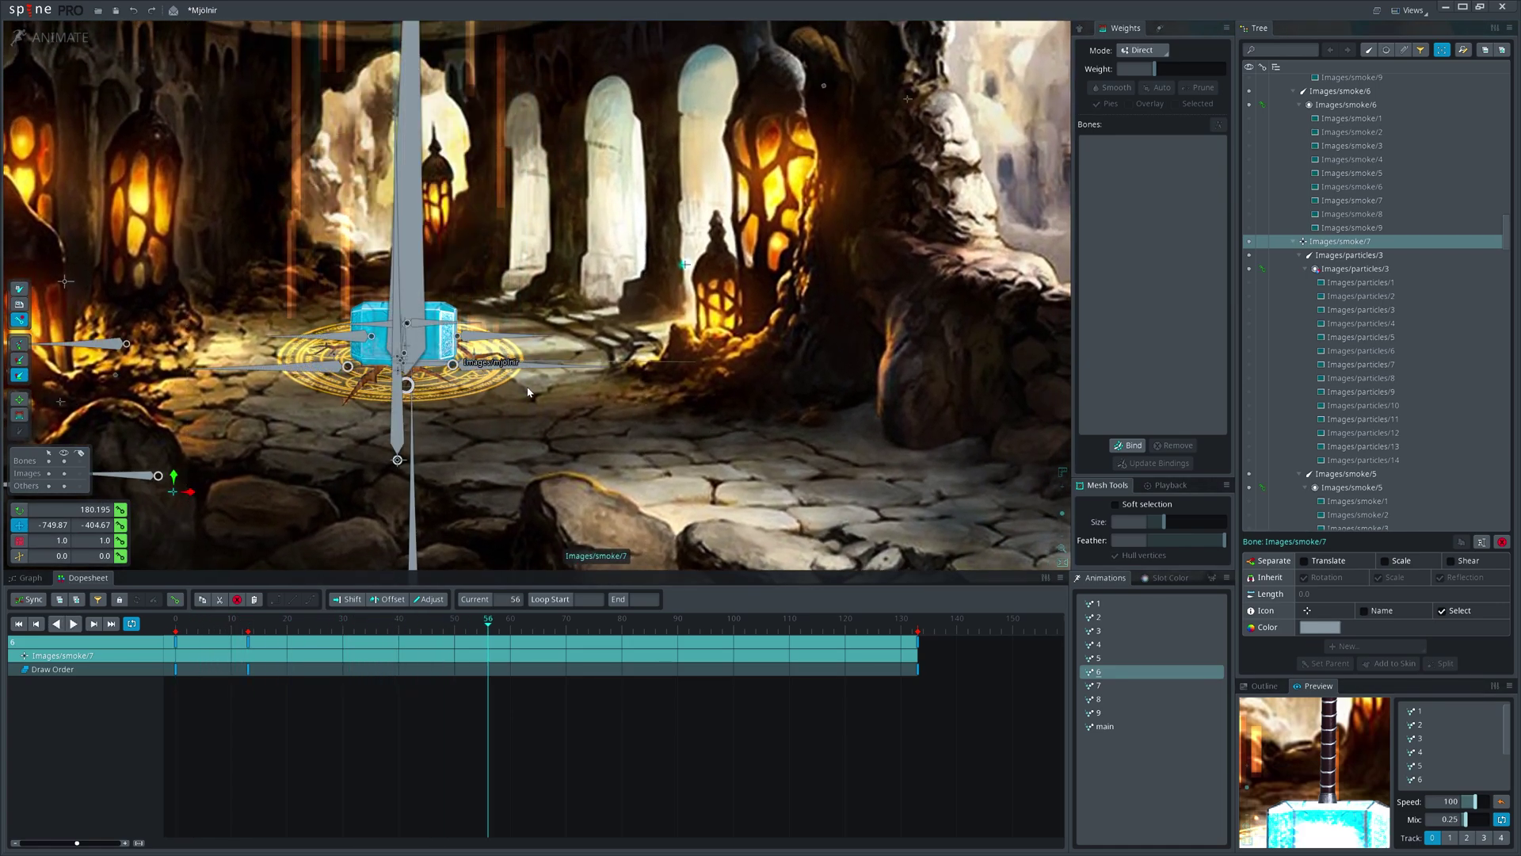
{"action": "left_click", "coordinate": [470, 381]}
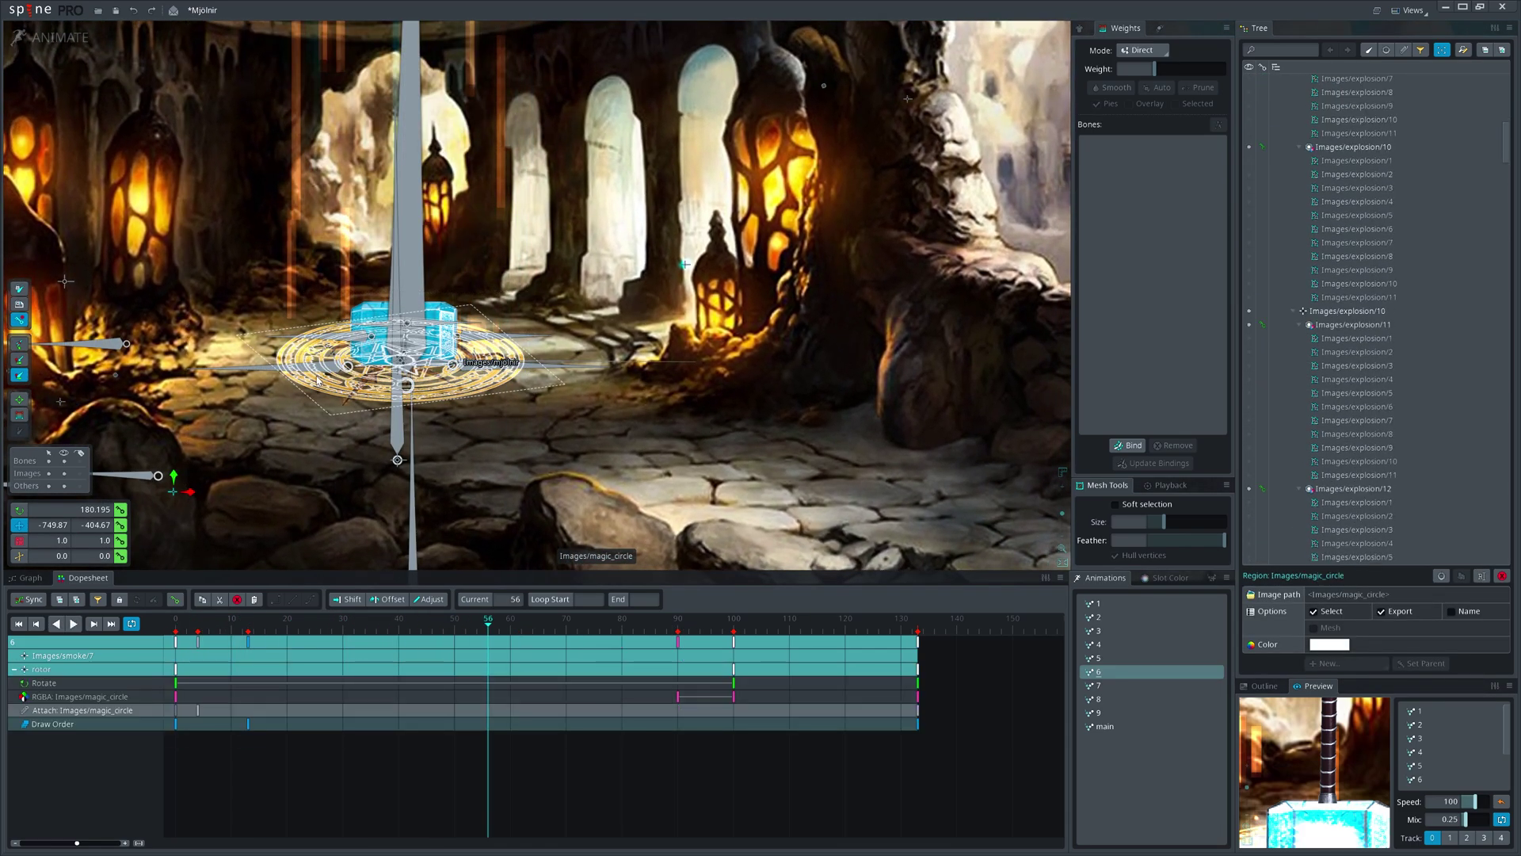
{"action": "left_click", "coordinate": [48, 38]}
{"action": "left_click", "coordinate": [48, 37]}
{"action": "scroll", "coordinate": [409, 331], "scroll_direction": "up", "scroll_amount": 3}
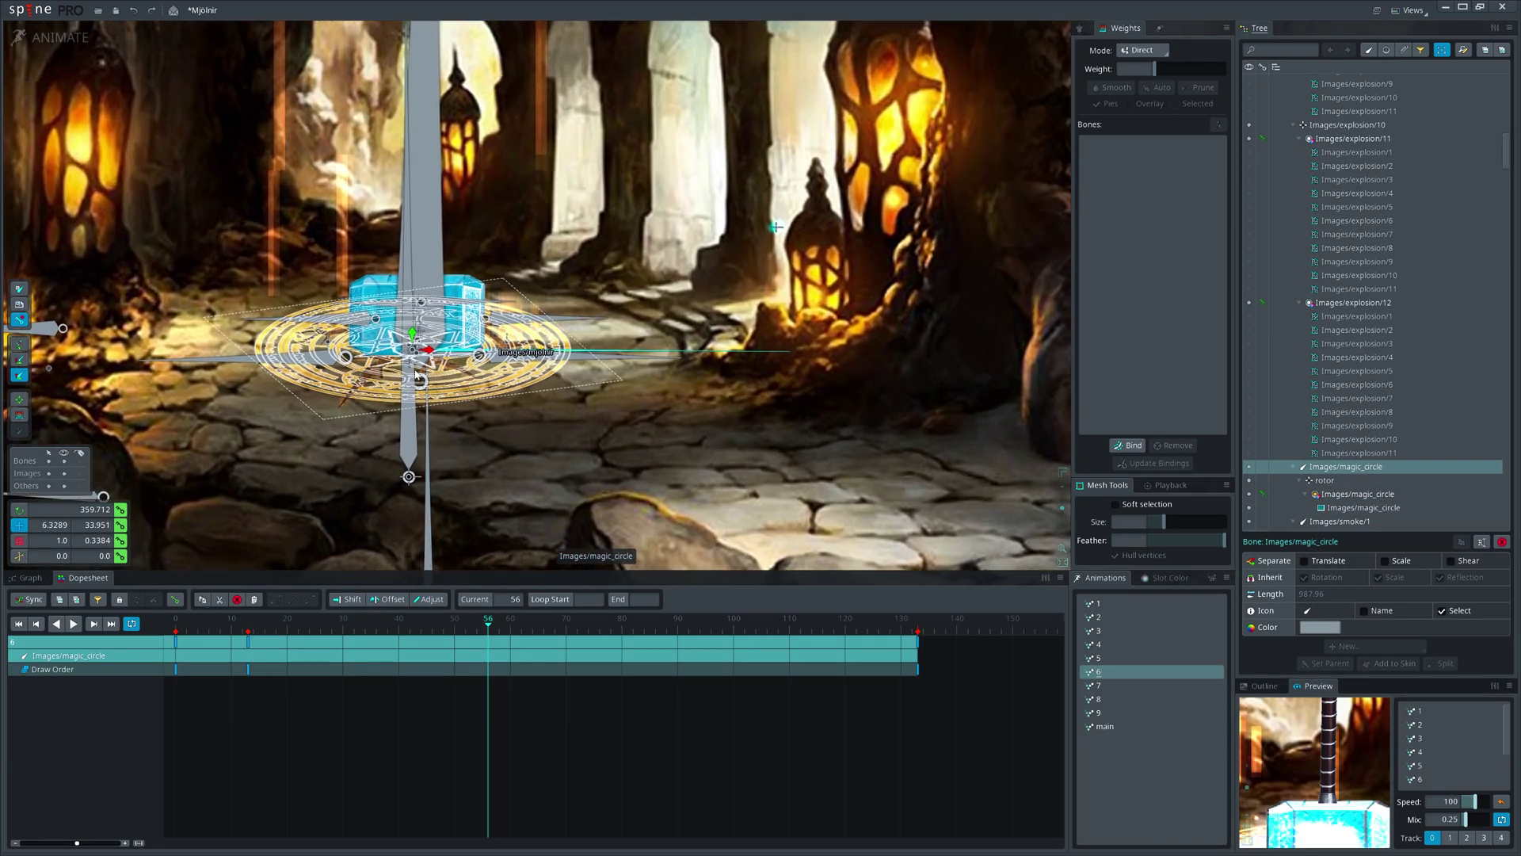
{"action": "left_click_drag", "start_coordinate": [409, 330], "coordinate": [409, 250]}
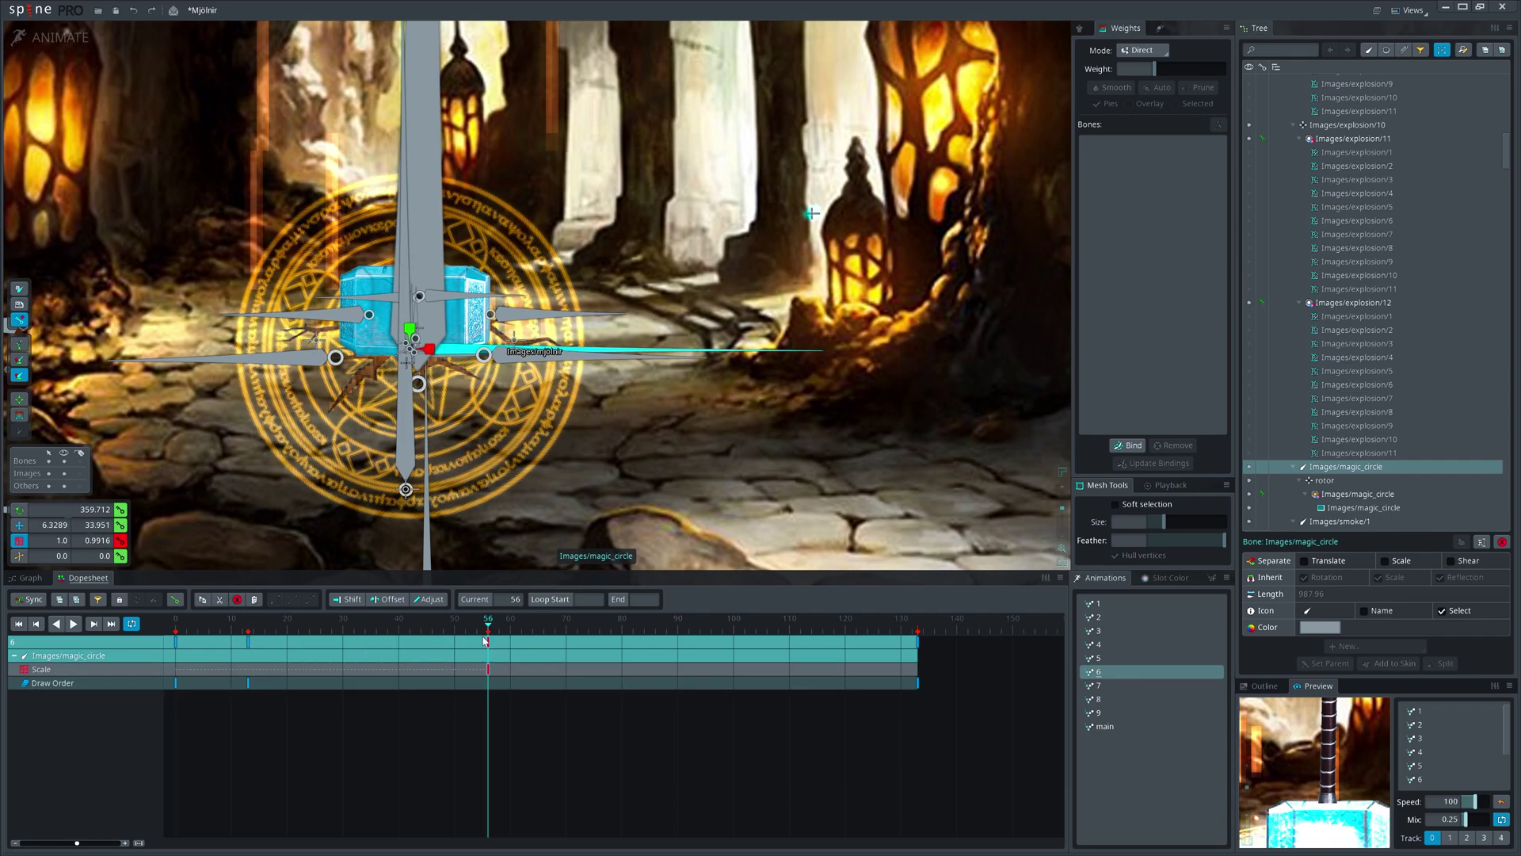
- Replay animation 6, skew the magic circle at frame 64, and replay to check
{"action": "left_click", "coordinate": [192, 632]}
{"action": "key", "text": "space"}
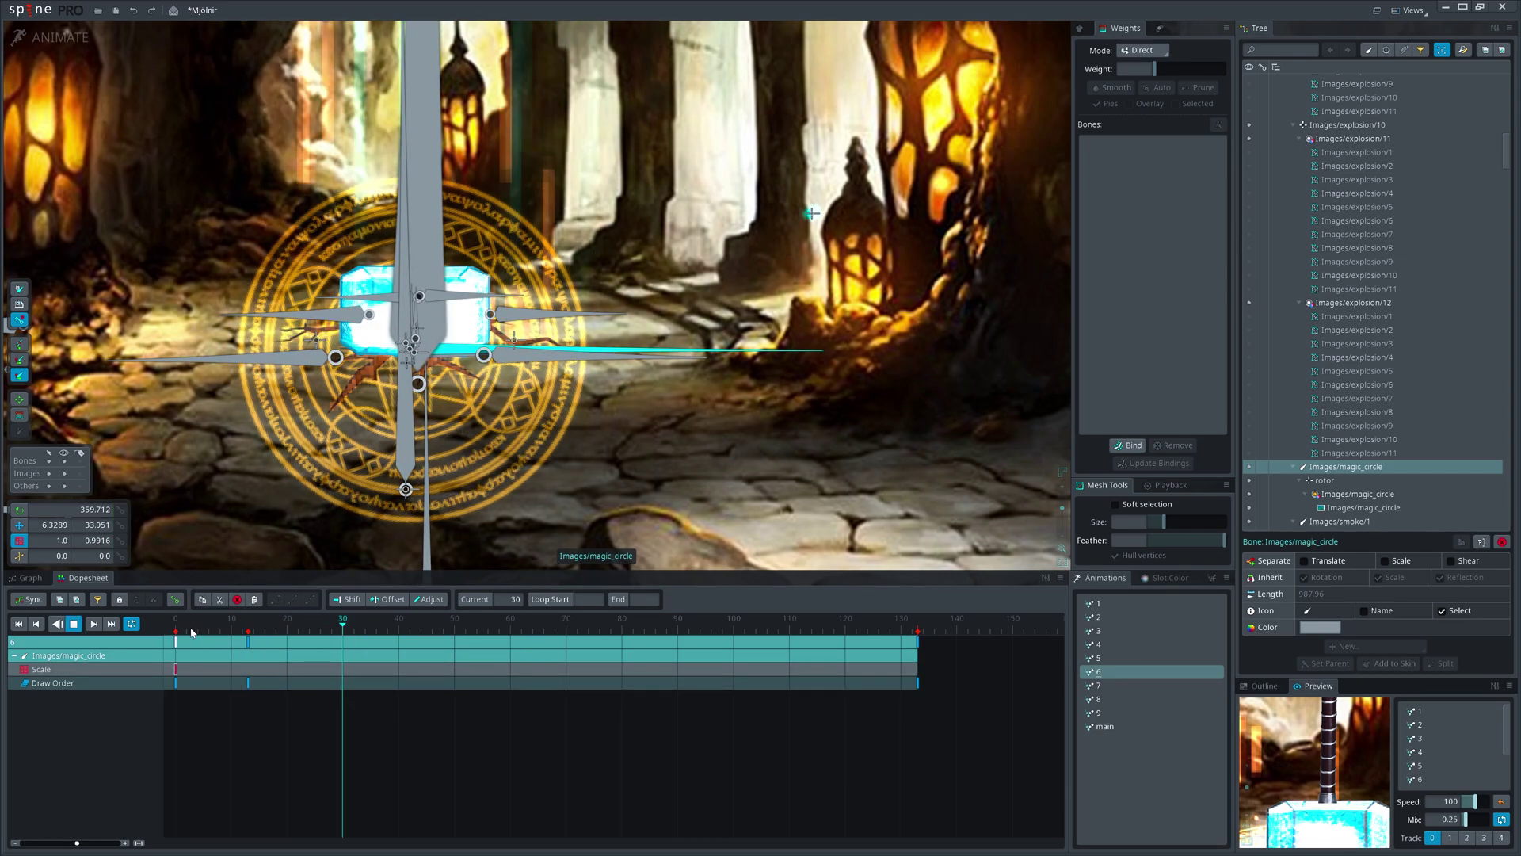
{"action": "key", "text": "space"}
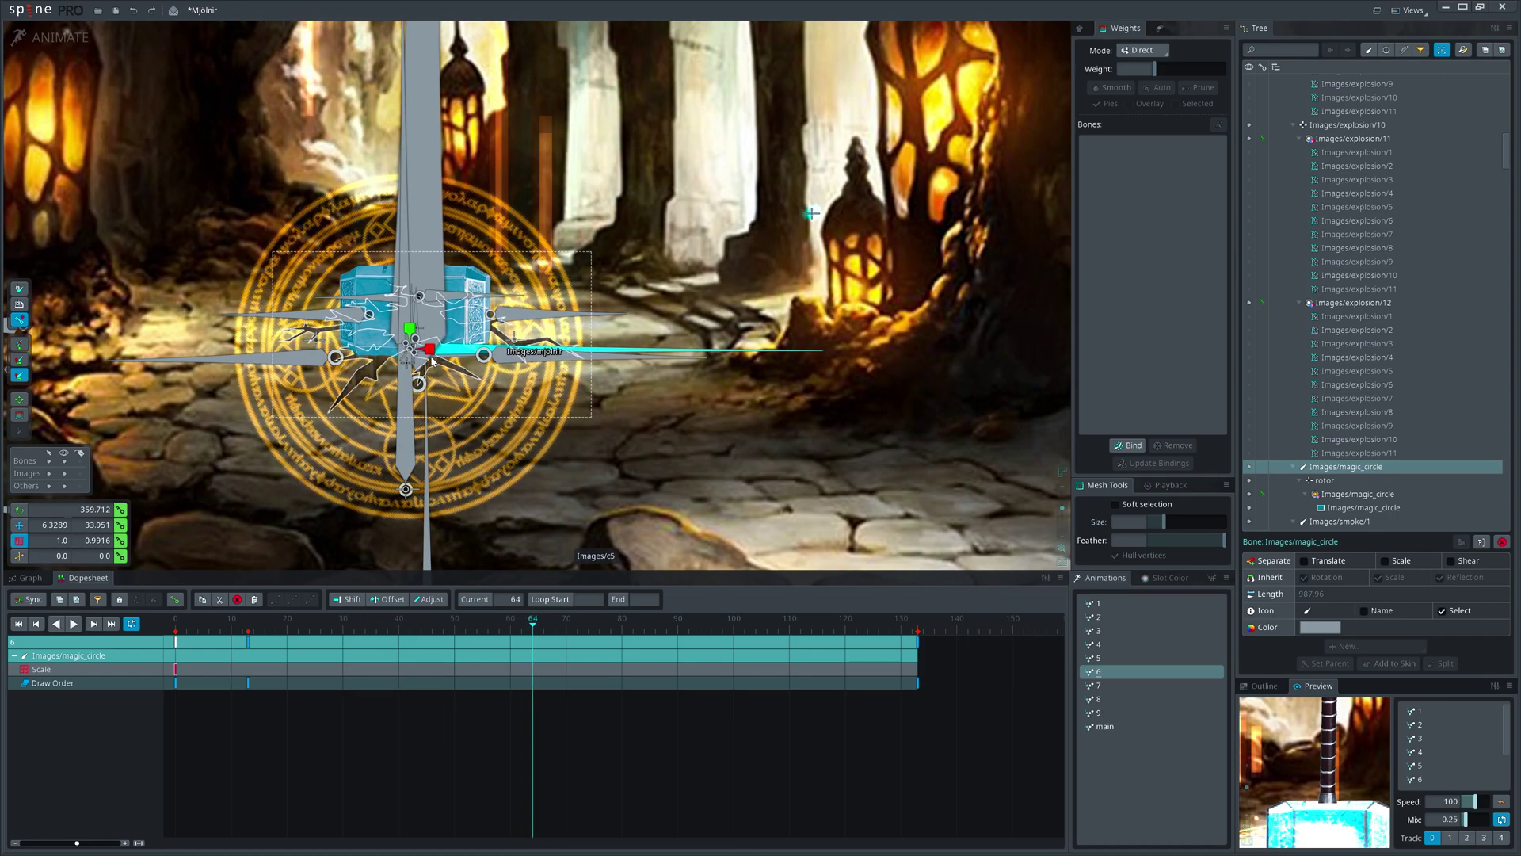
{"action": "left_click_drag", "start_coordinate": [409, 321], "coordinate": [257, 654]}
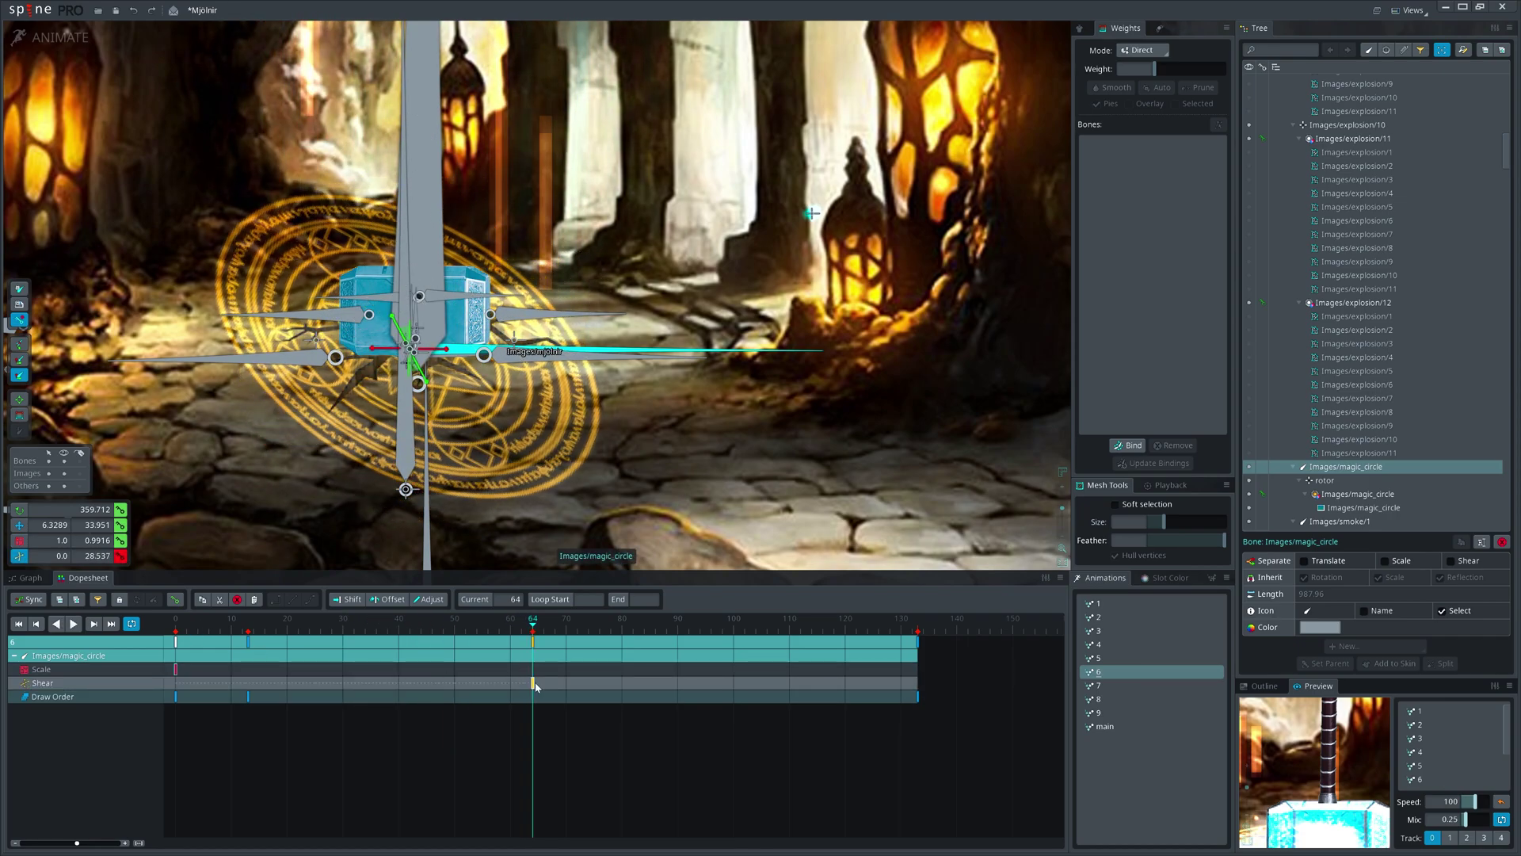
{"action": "left_click", "coordinate": [192, 629]}
{"action": "key", "text": "space"}
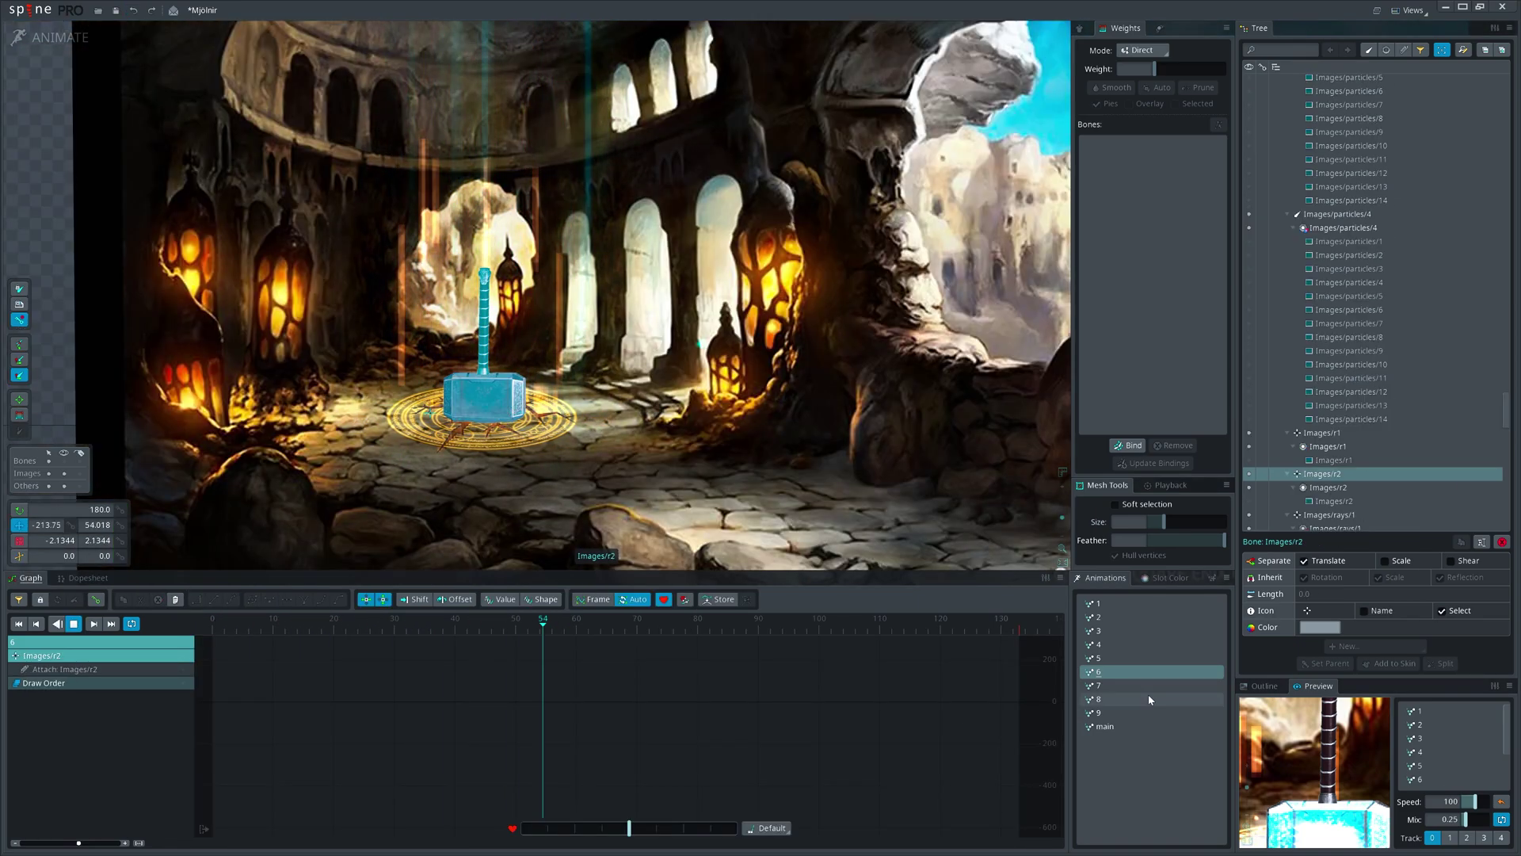
- Open animation 7, play it from frame 0 in the Graph view, and jump to frame 18
{"action": "left_click", "coordinate": [1111, 685]}
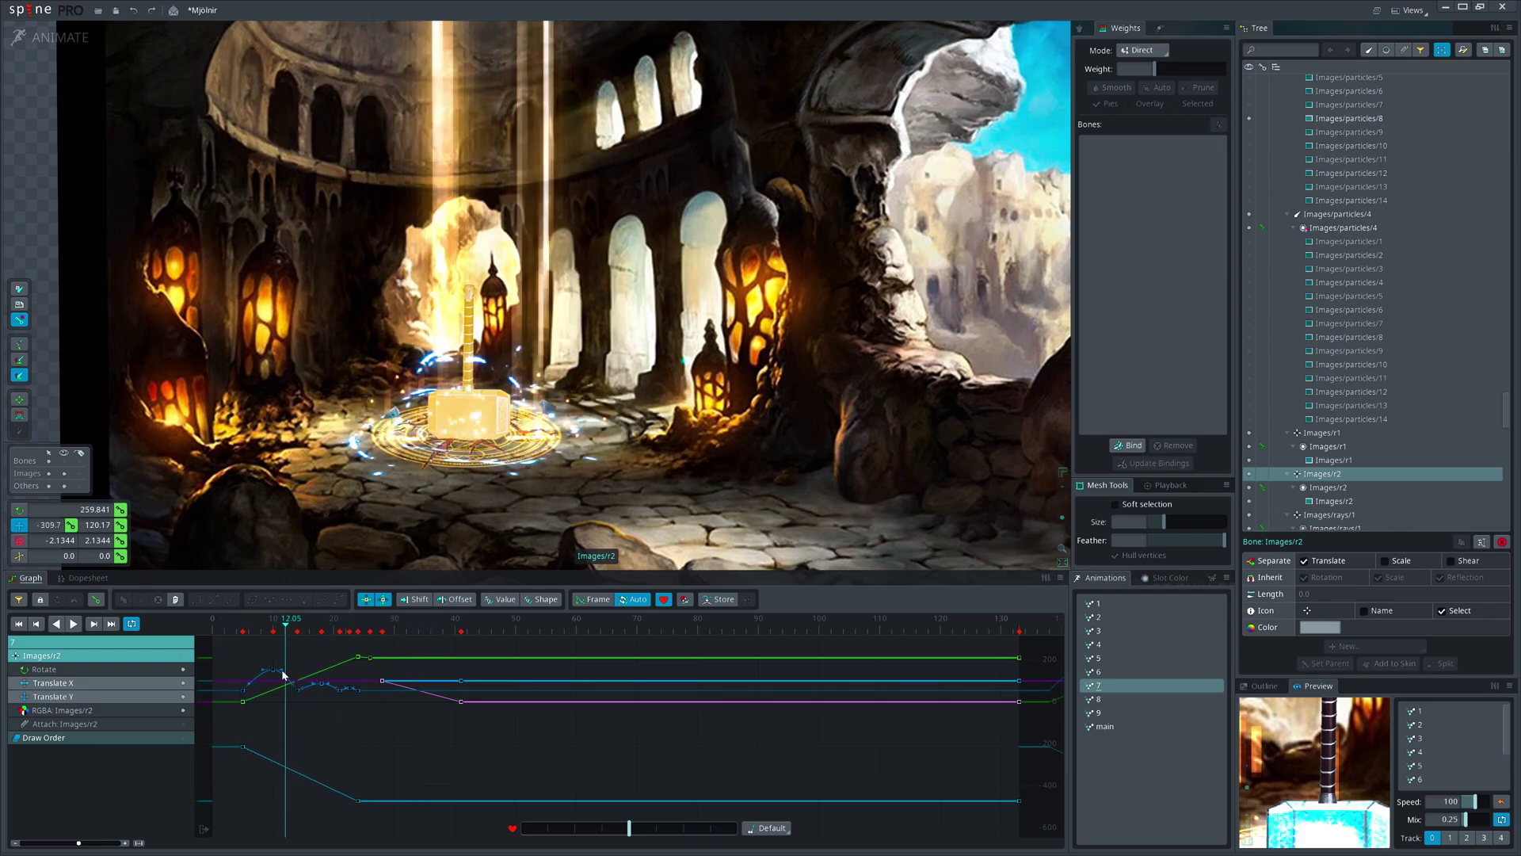
{"action": "left_click_drag", "start_coordinate": [282, 675], "coordinate": [213, 687]}
{"action": "key", "text": "l"}
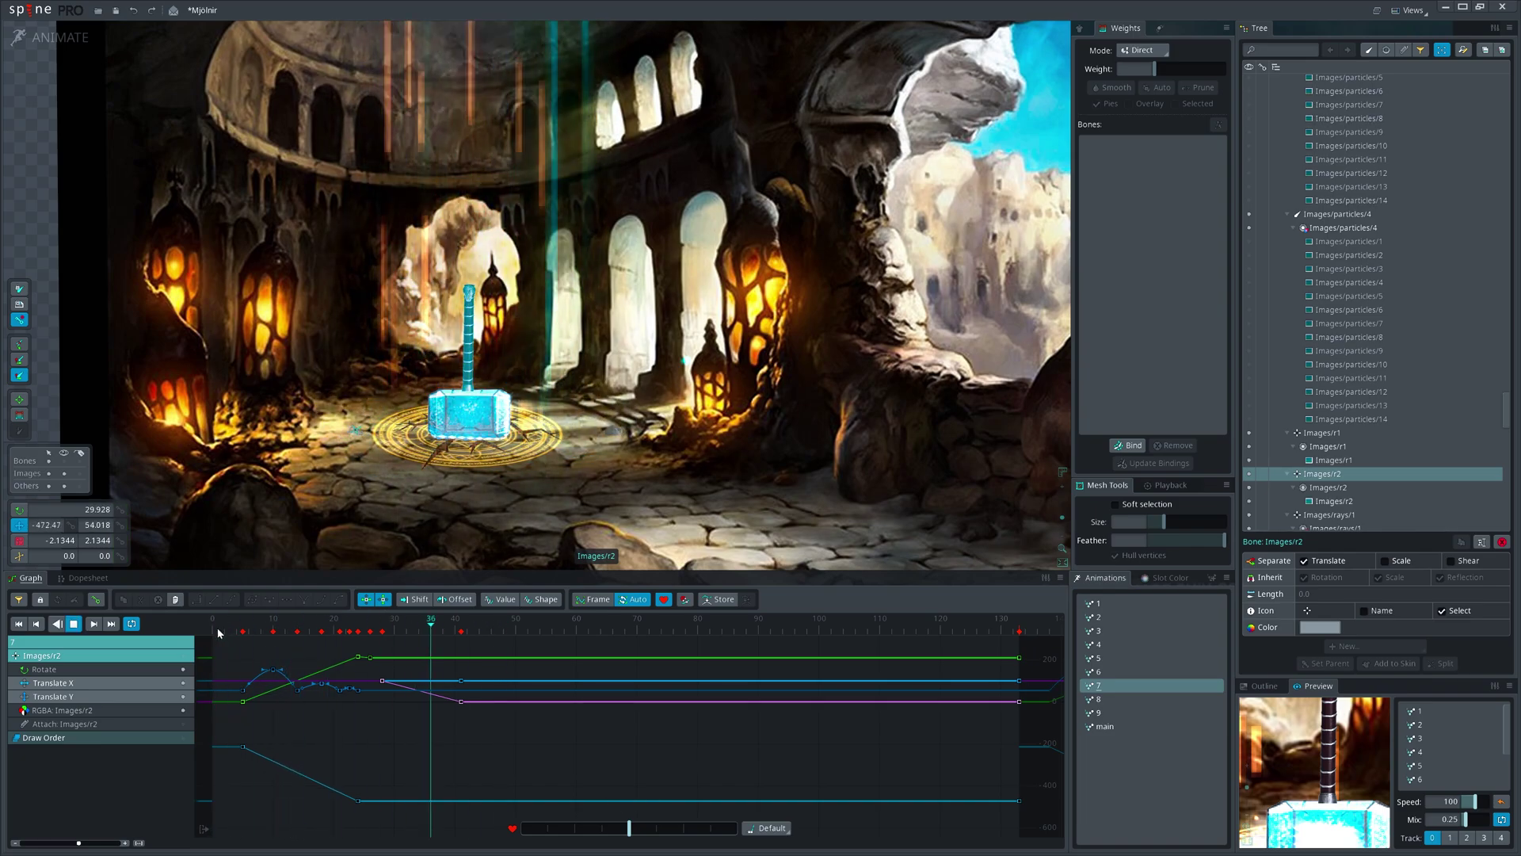
{"action": "key", "text": "k"}
{"action": "key", "text": "l"}
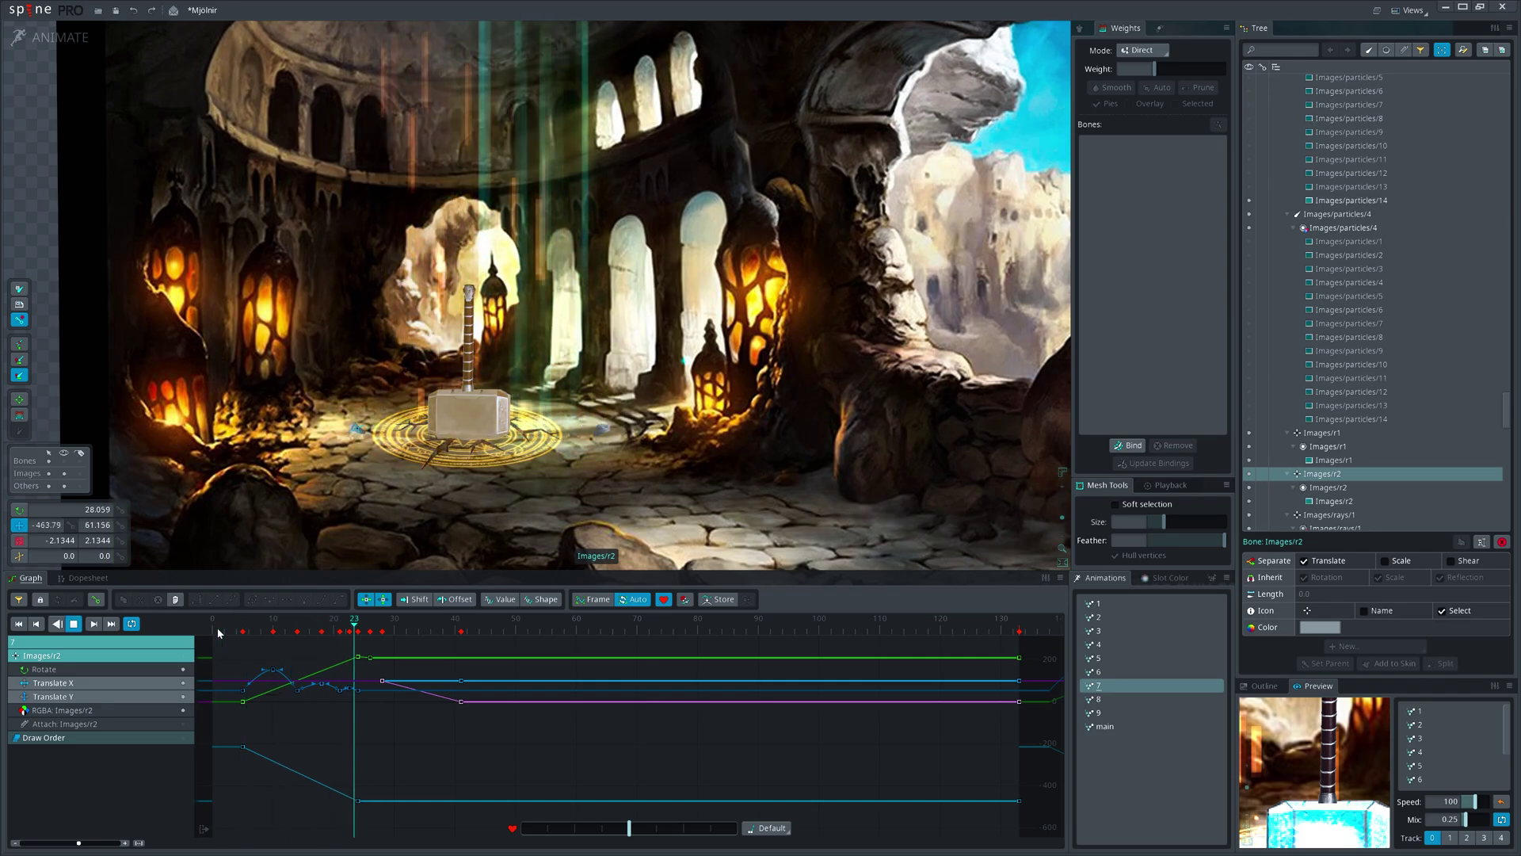
{"action": "left_click", "coordinate": [320, 627]}
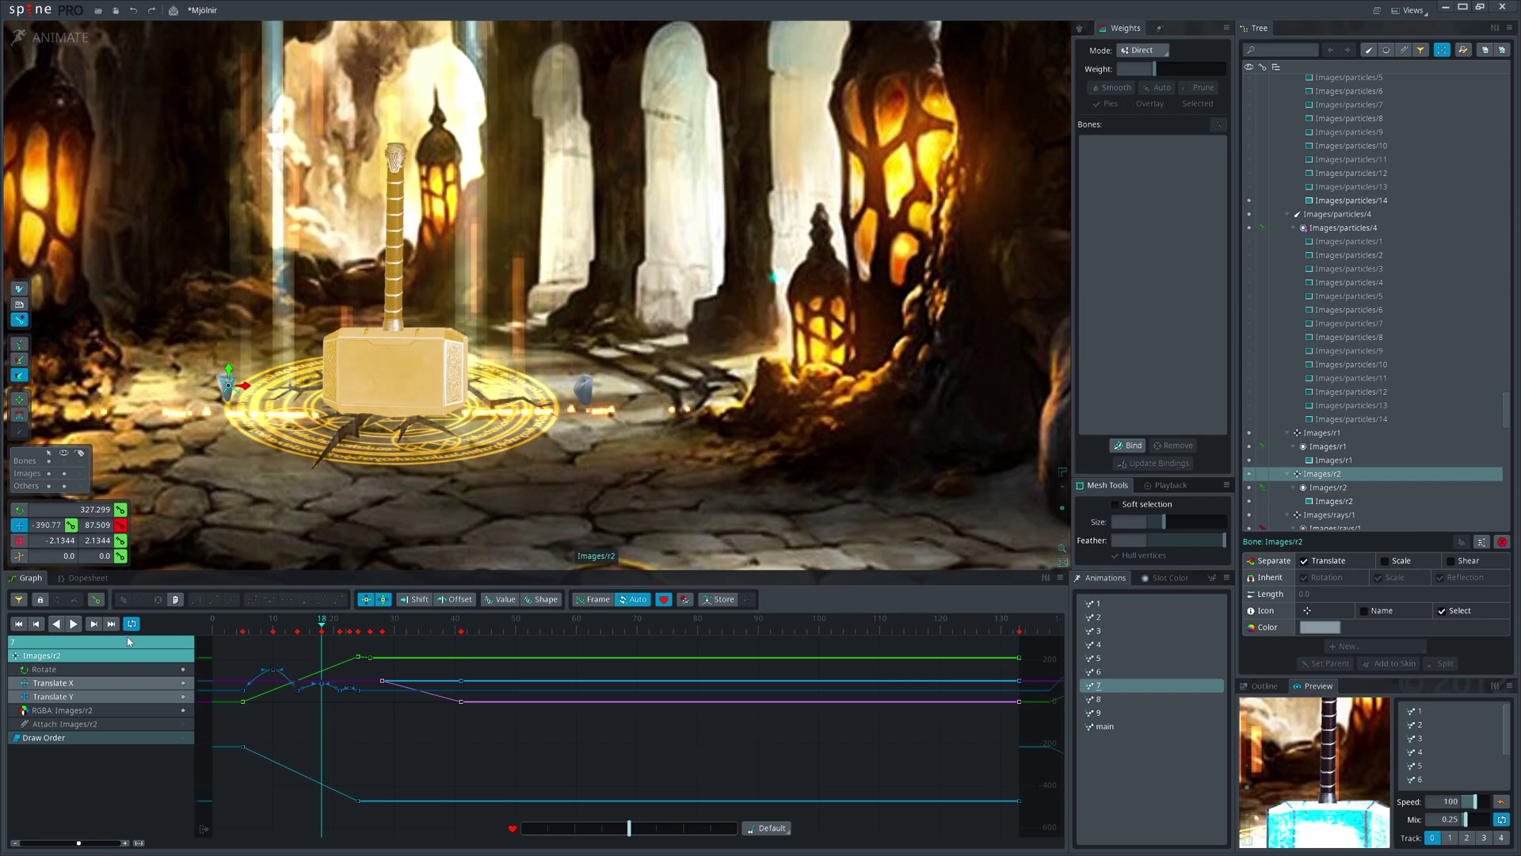
- Isolate the hammer's Translate Y curve and select its keys at frames 5, 14, 21 and 24
{"action": "left_click", "coordinate": [186, 698]}
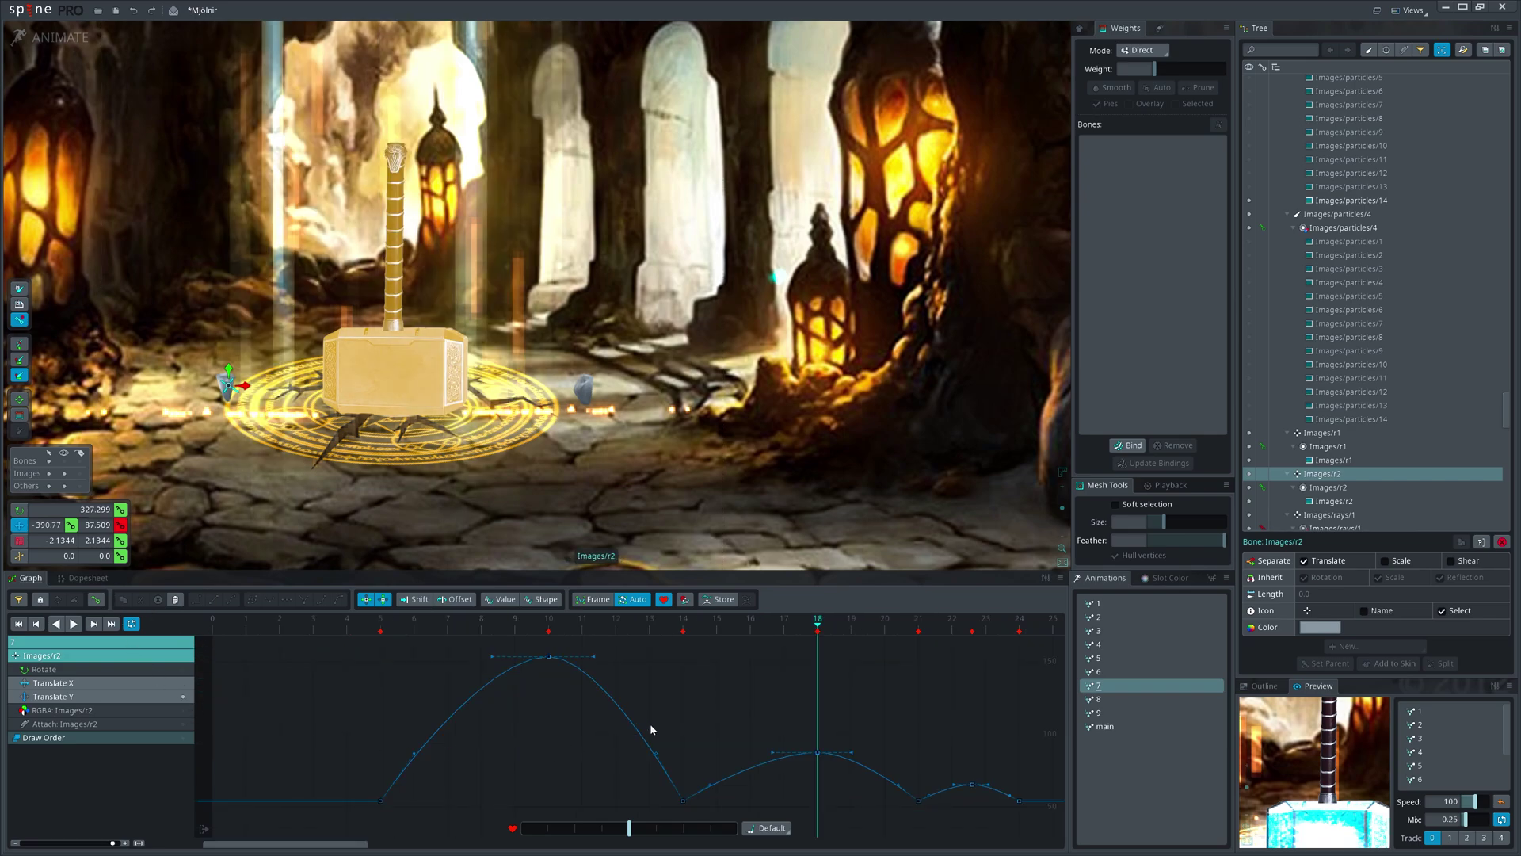
{"action": "scroll", "coordinate": [652, 721], "scroll_direction": "down", "scroll_amount": 3}
{"action": "scroll", "coordinate": [651, 740], "scroll_direction": "up", "scroll_amount": 2}
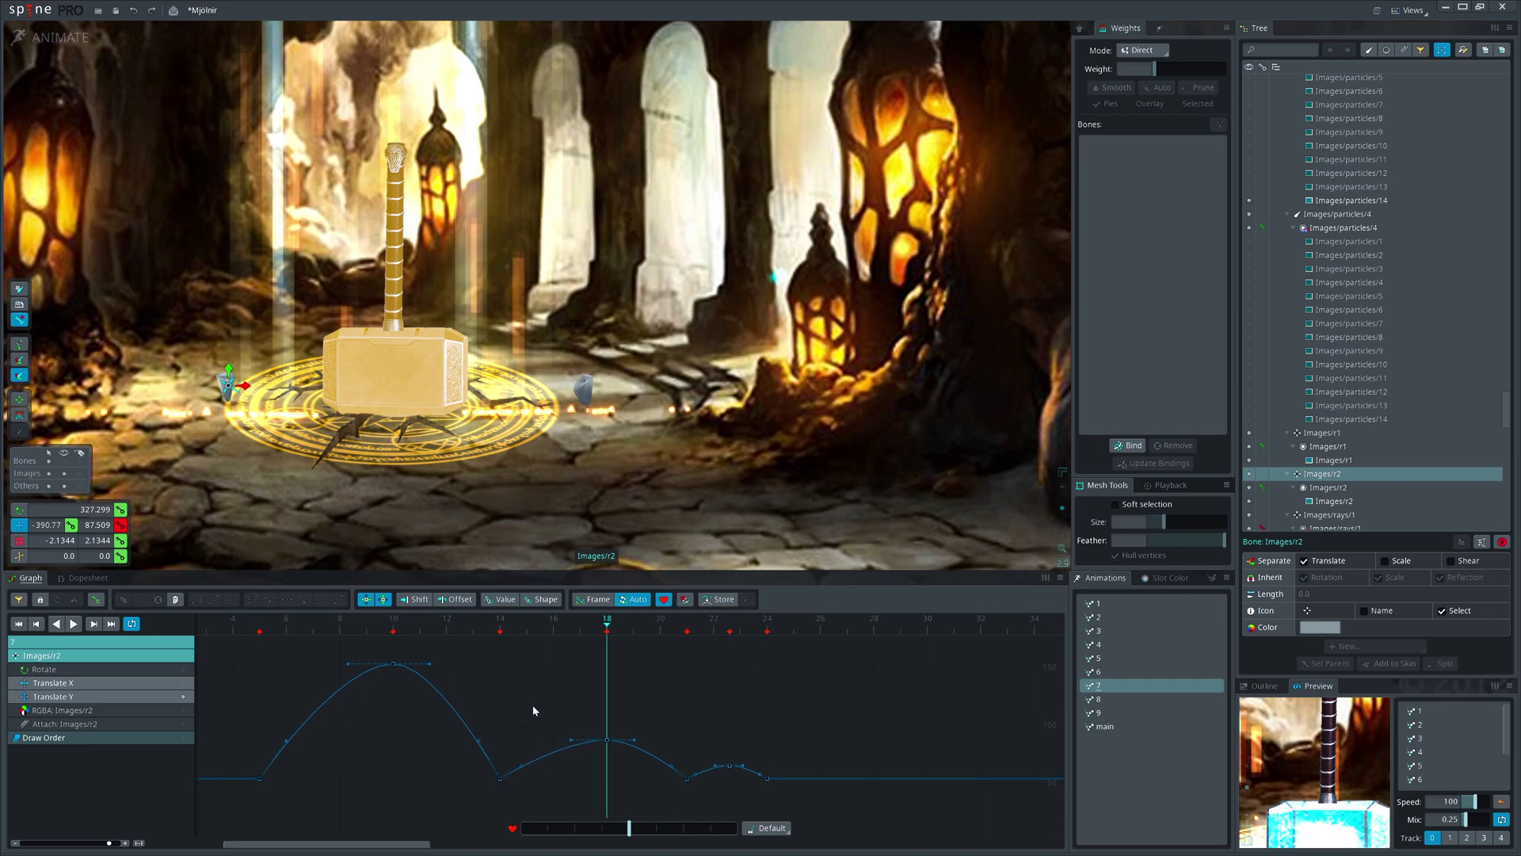
{"action": "key", "text": "ctrl+a"}
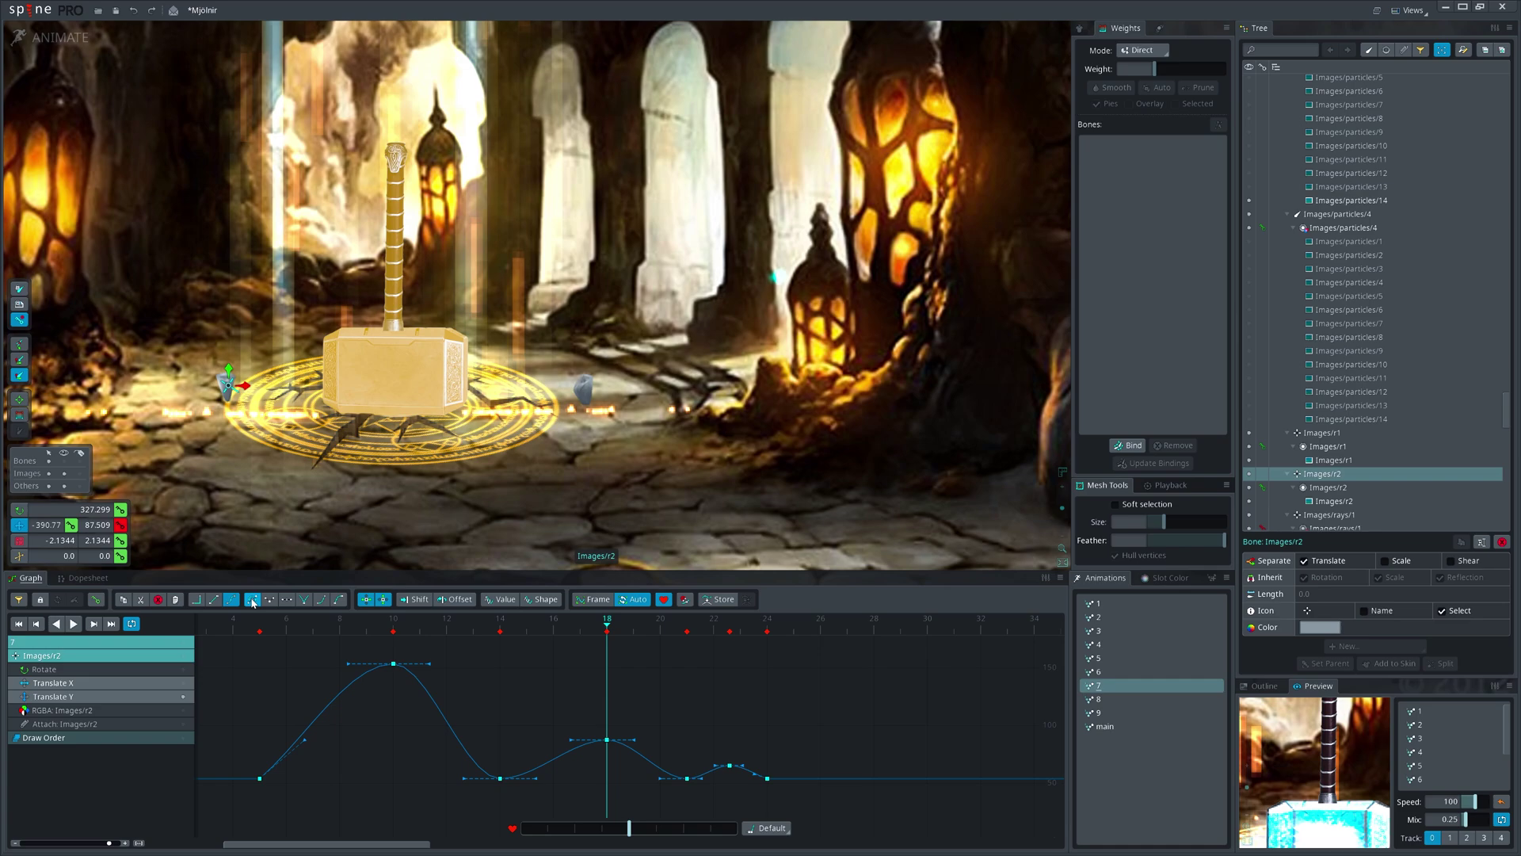
{"action": "left_click", "coordinate": [391, 743]}
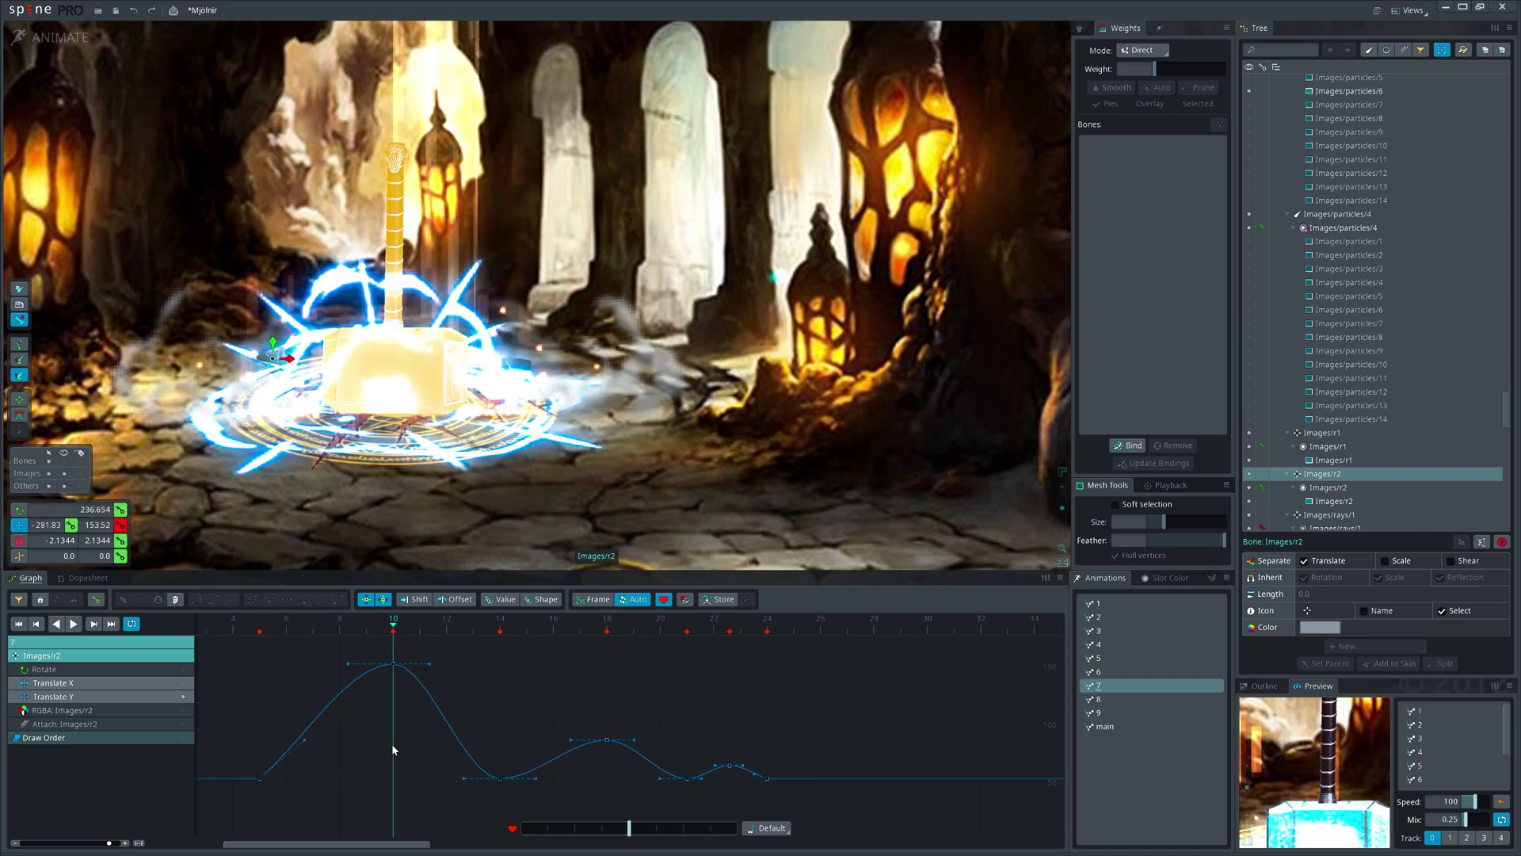
{"action": "left_click", "coordinate": [257, 781]}
{"action": "left_click_drag", "start_coordinate": [601, 787], "coordinate": [812, 780]}
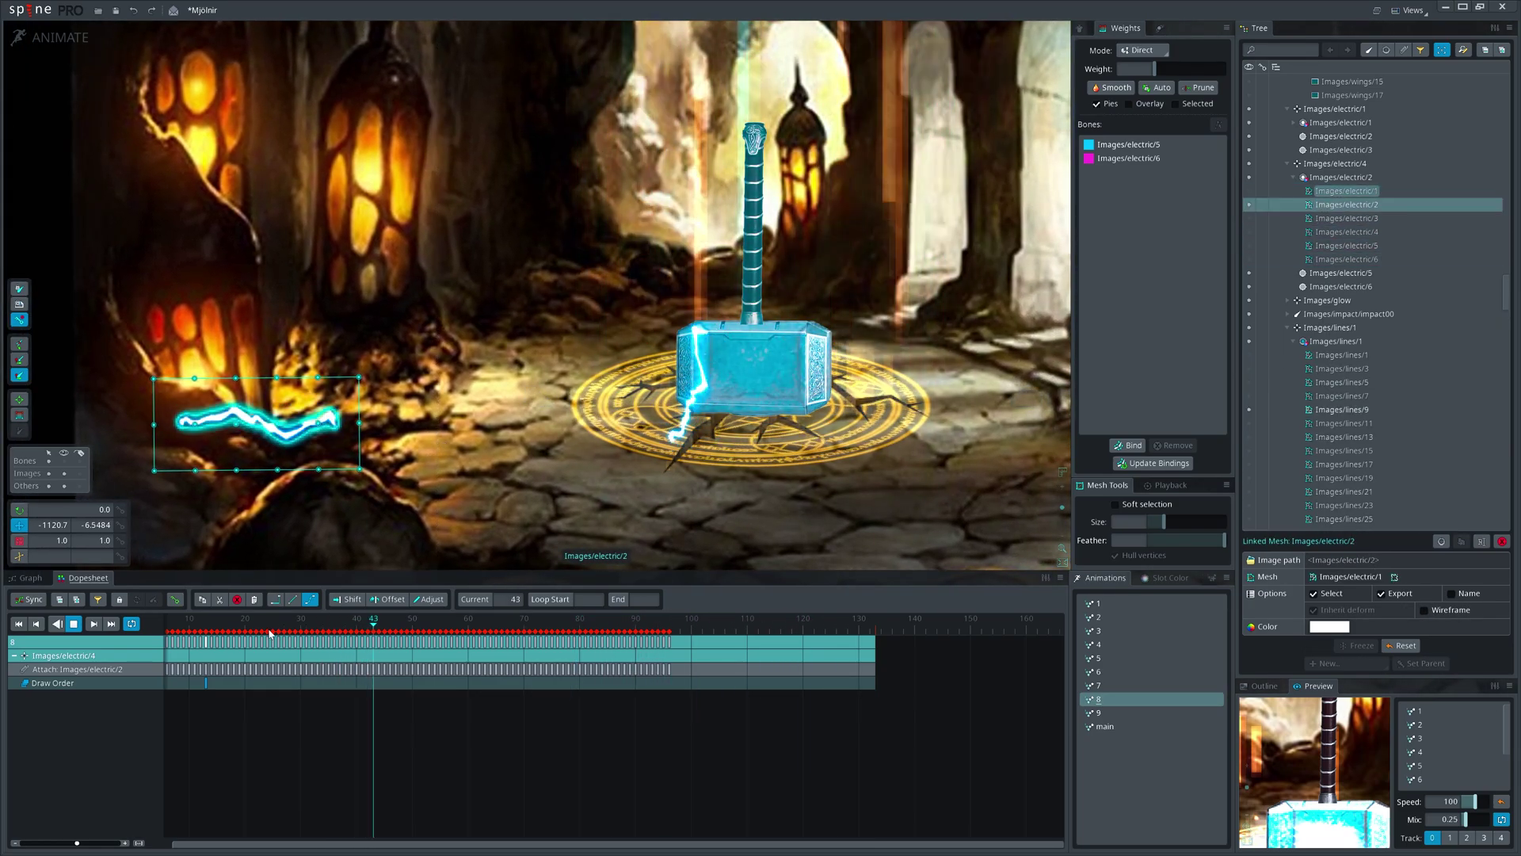
{"action": "scroll", "coordinate": [277, 623], "scroll_direction": "down", "scroll_amount": 3}
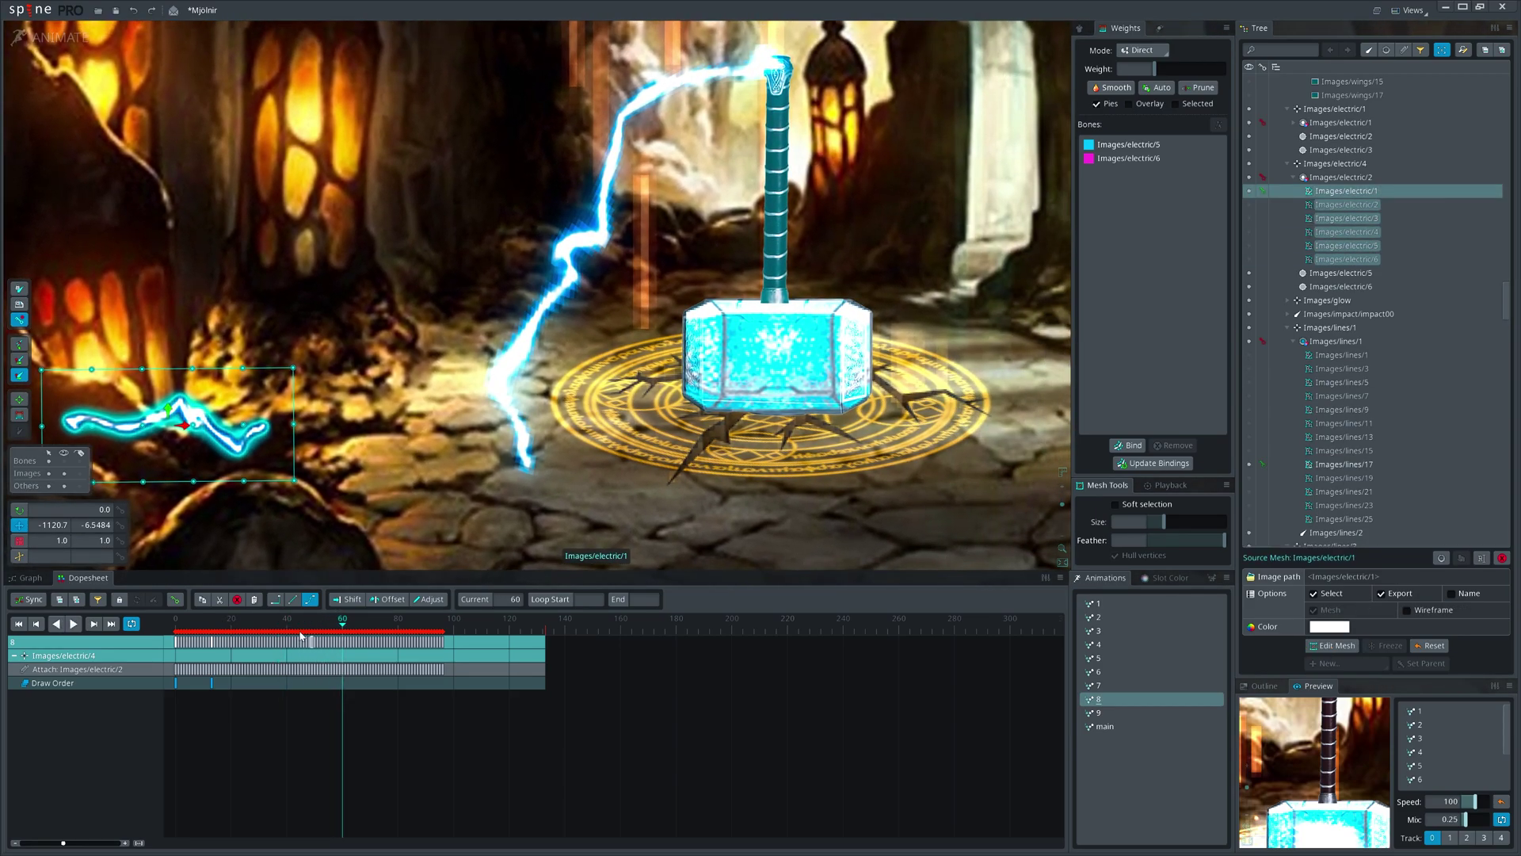
- Scrub animation 8 around frames 50–56 and select the Images/electric/2 and 3 bolt bones
{"action": "left_click", "coordinate": [319, 626]}
{"action": "scroll", "coordinate": [340, 322], "scroll_direction": "up", "scroll_amount": 5}
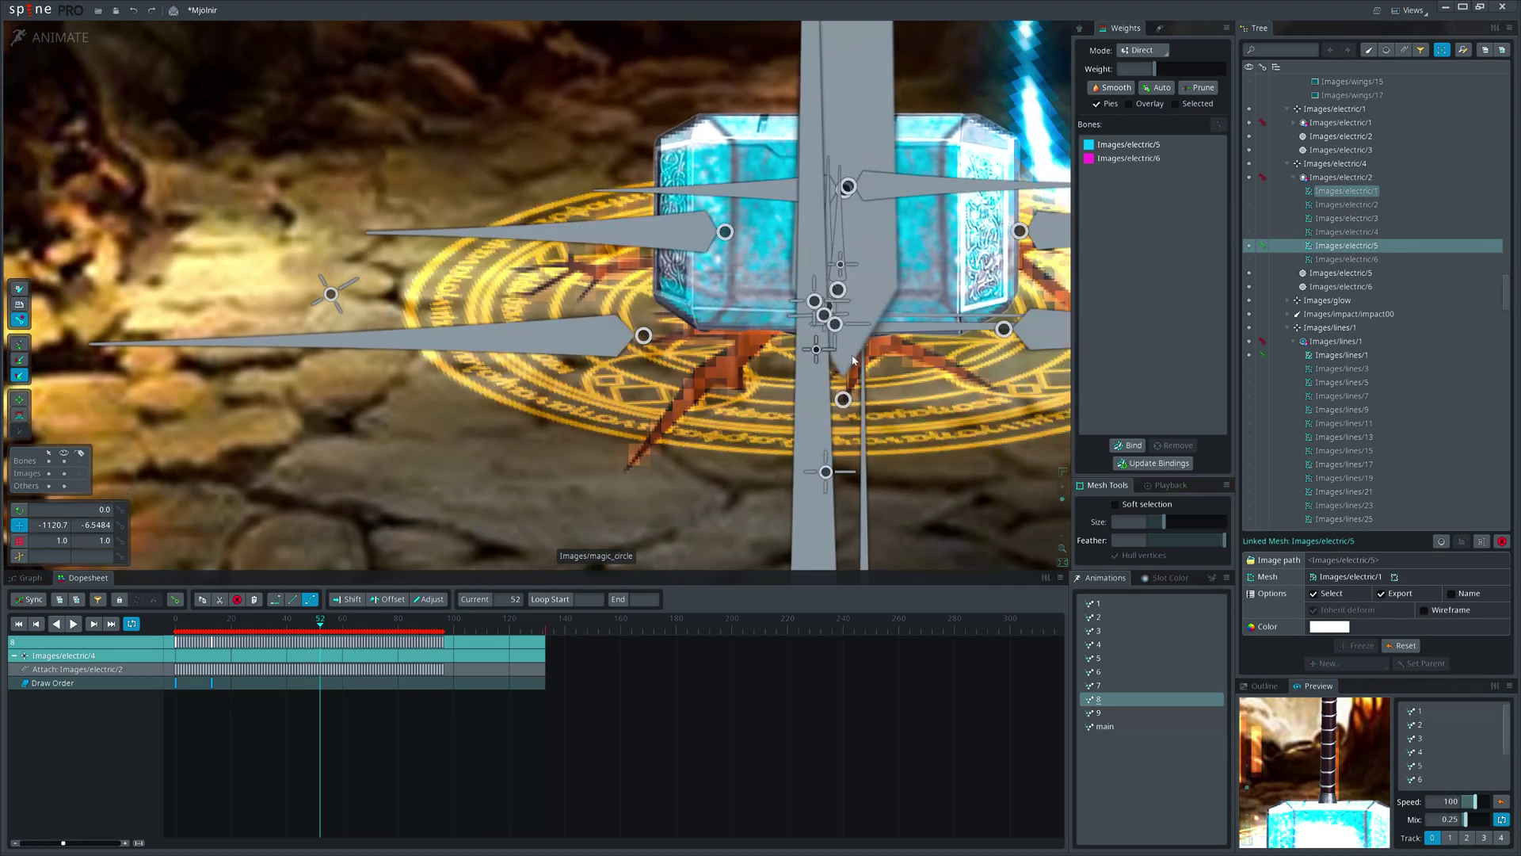
{"action": "scroll", "coordinate": [717, 400], "scroll_direction": "down", "scroll_amount": 2}
{"action": "scroll", "coordinate": [544, 559], "scroll_direction": "down", "scroll_amount": 2}
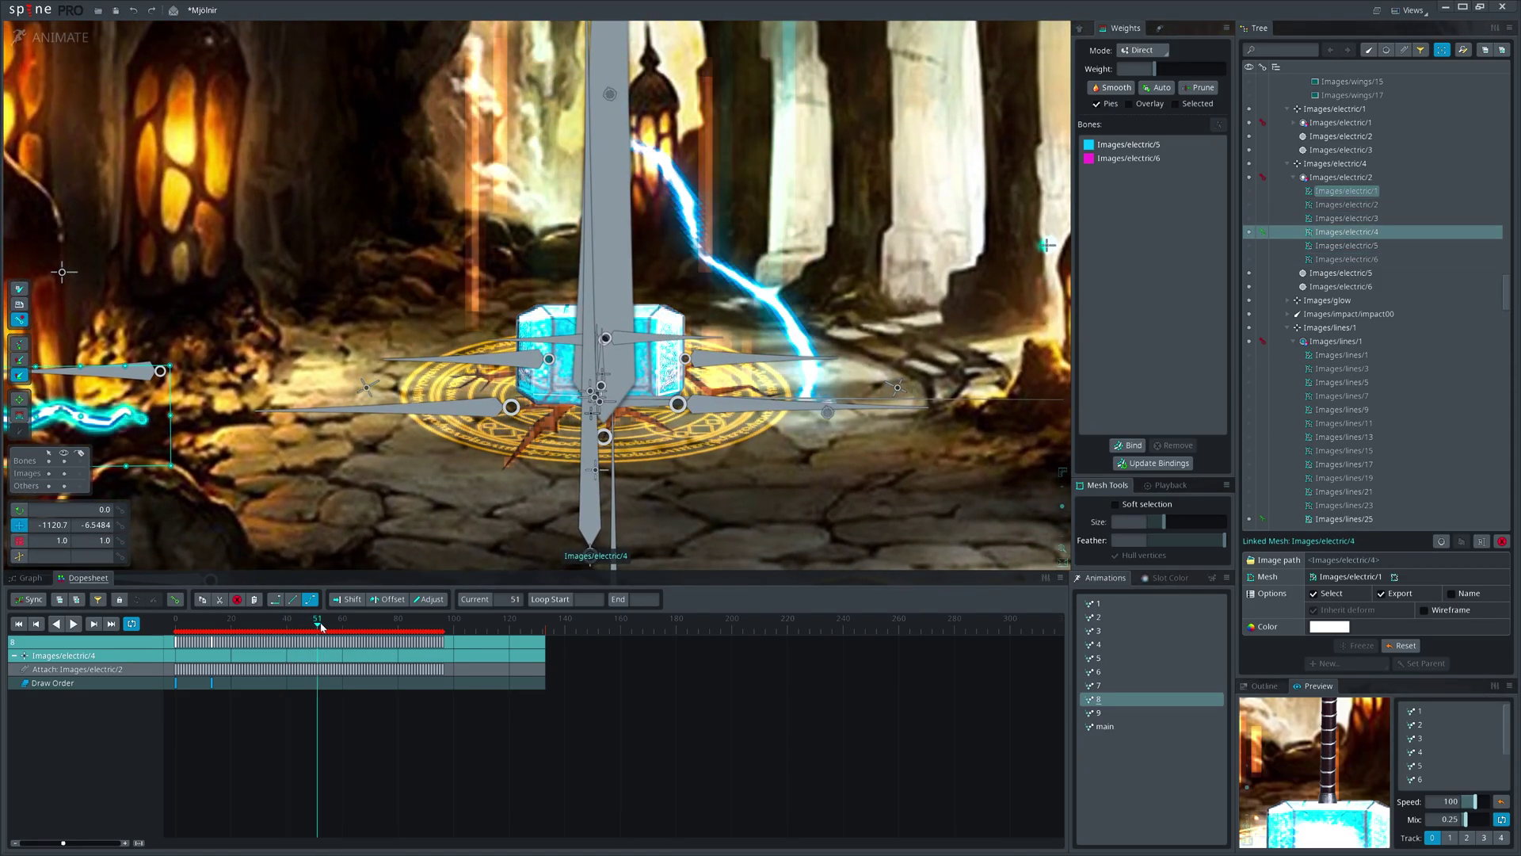
{"action": "left_click", "coordinate": [315, 627]}
{"action": "left_click_drag", "start_coordinate": [314, 627], "coordinate": [331, 627]}
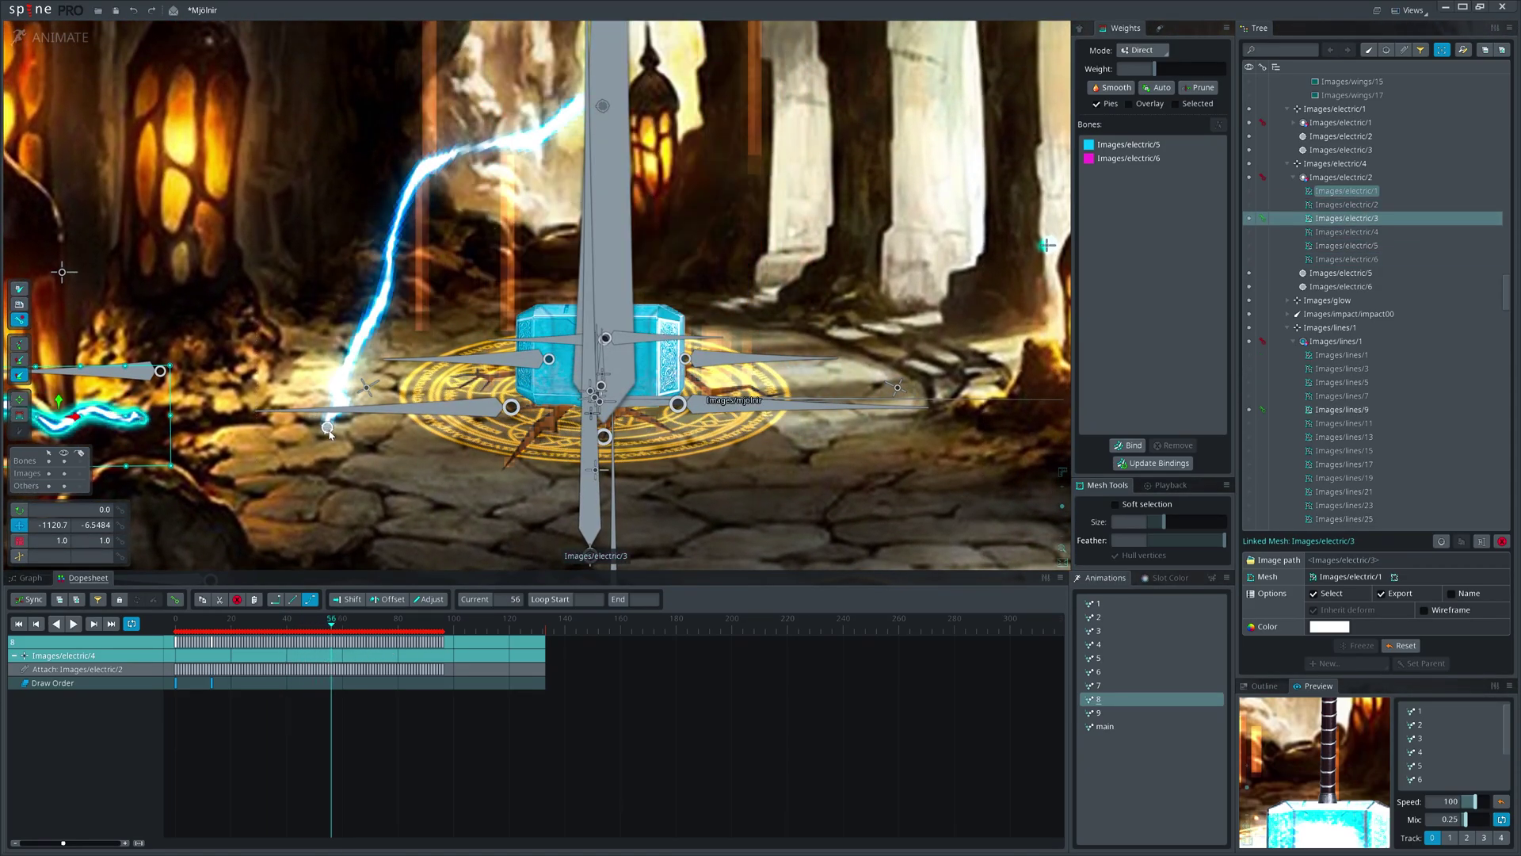
{"action": "left_click", "coordinate": [304, 388]}
{"action": "scroll", "coordinate": [524, 330], "scroll_direction": "up", "scroll_amount": 3}
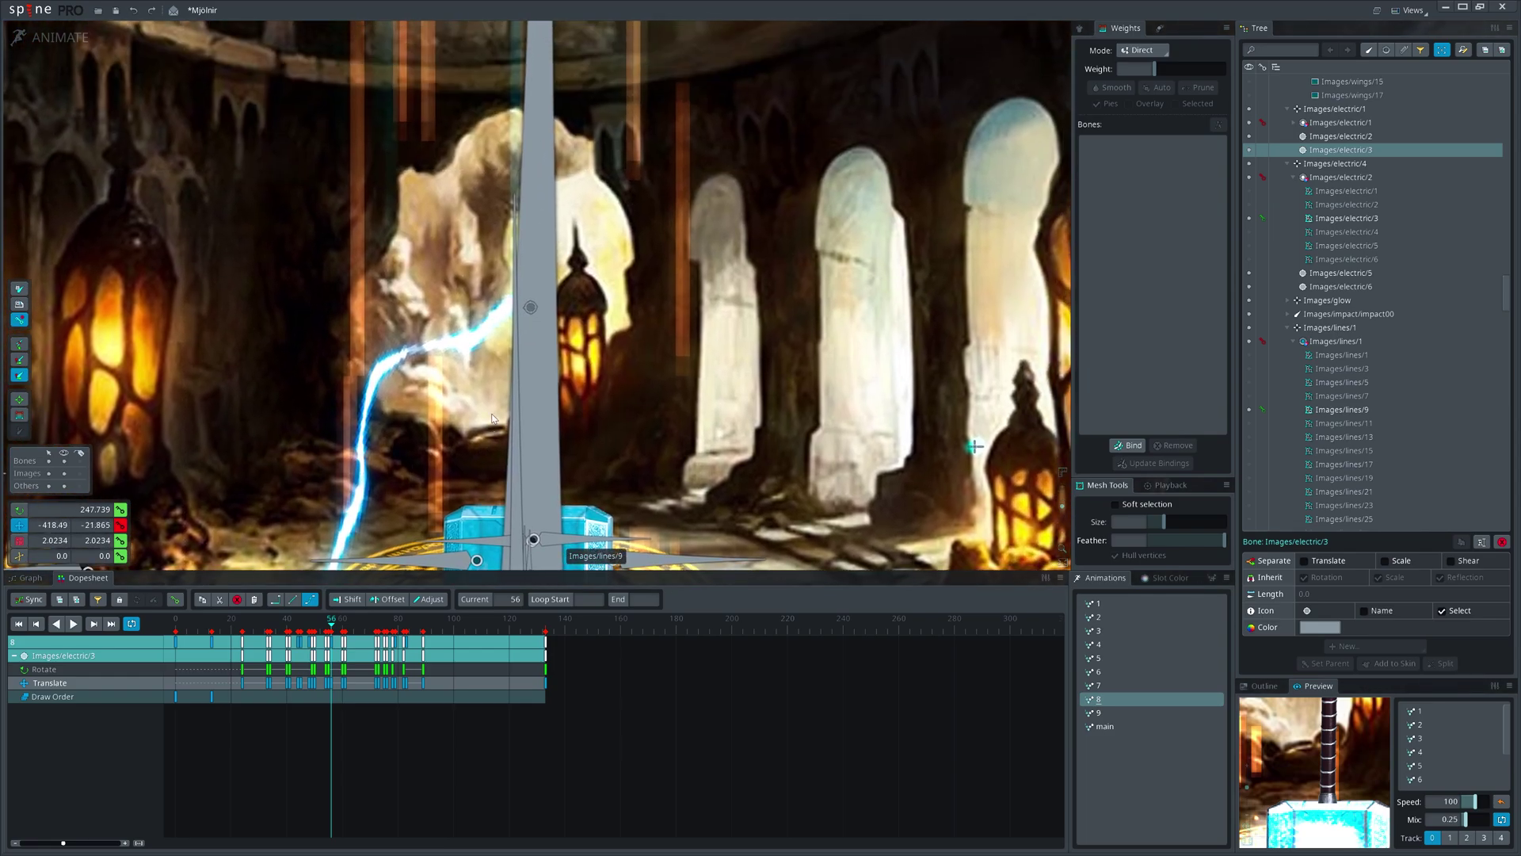
{"action": "left_click", "coordinate": [525, 329]}
{"action": "scroll", "coordinate": [641, 427], "scroll_direction": "down", "scroll_amount": 3}
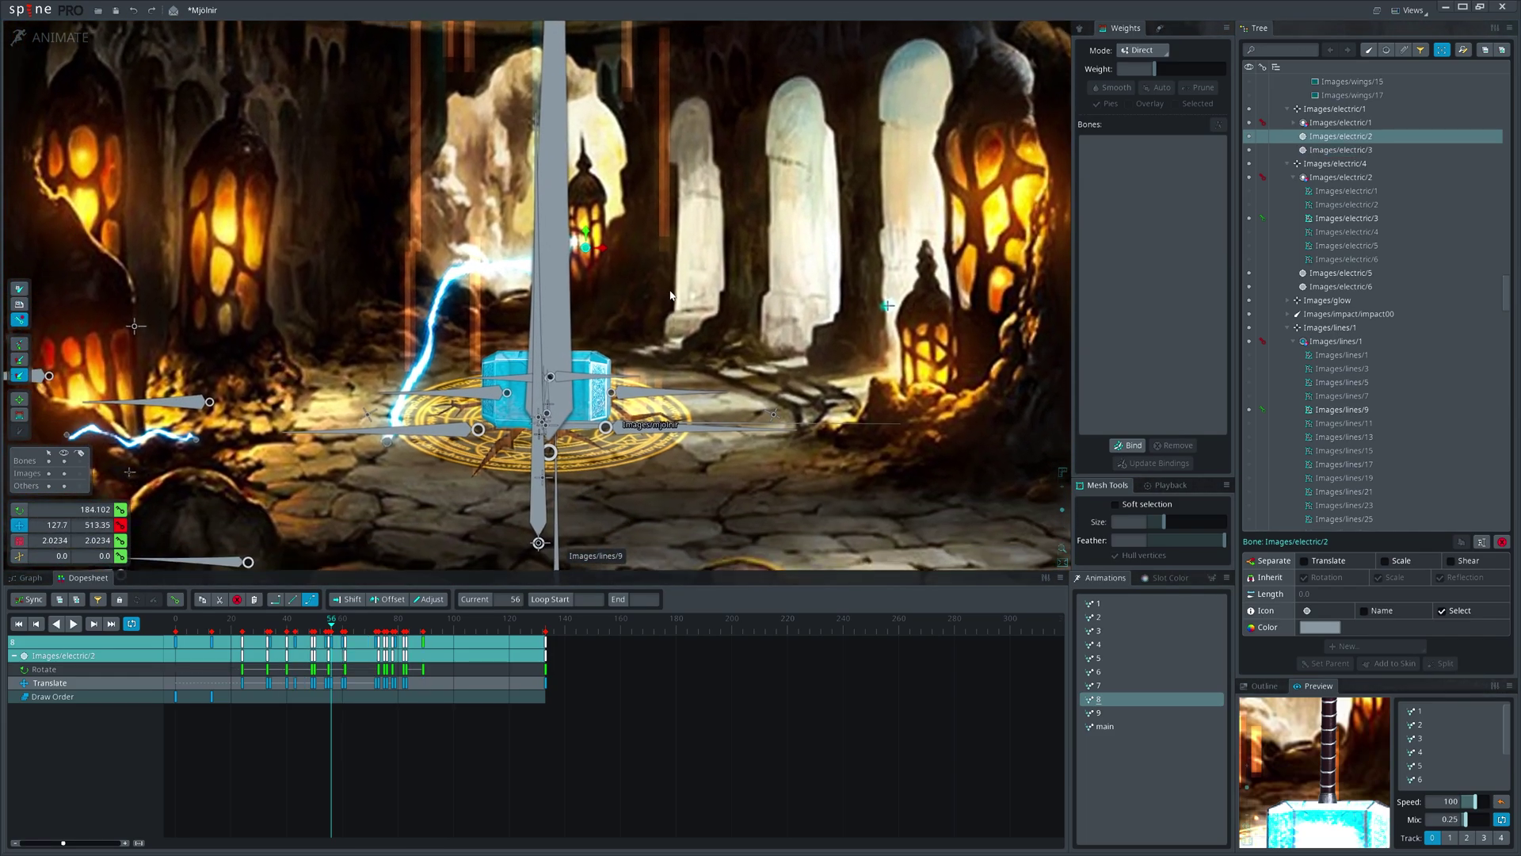
{"action": "left_click", "coordinate": [380, 431], "text": "ctrl"}
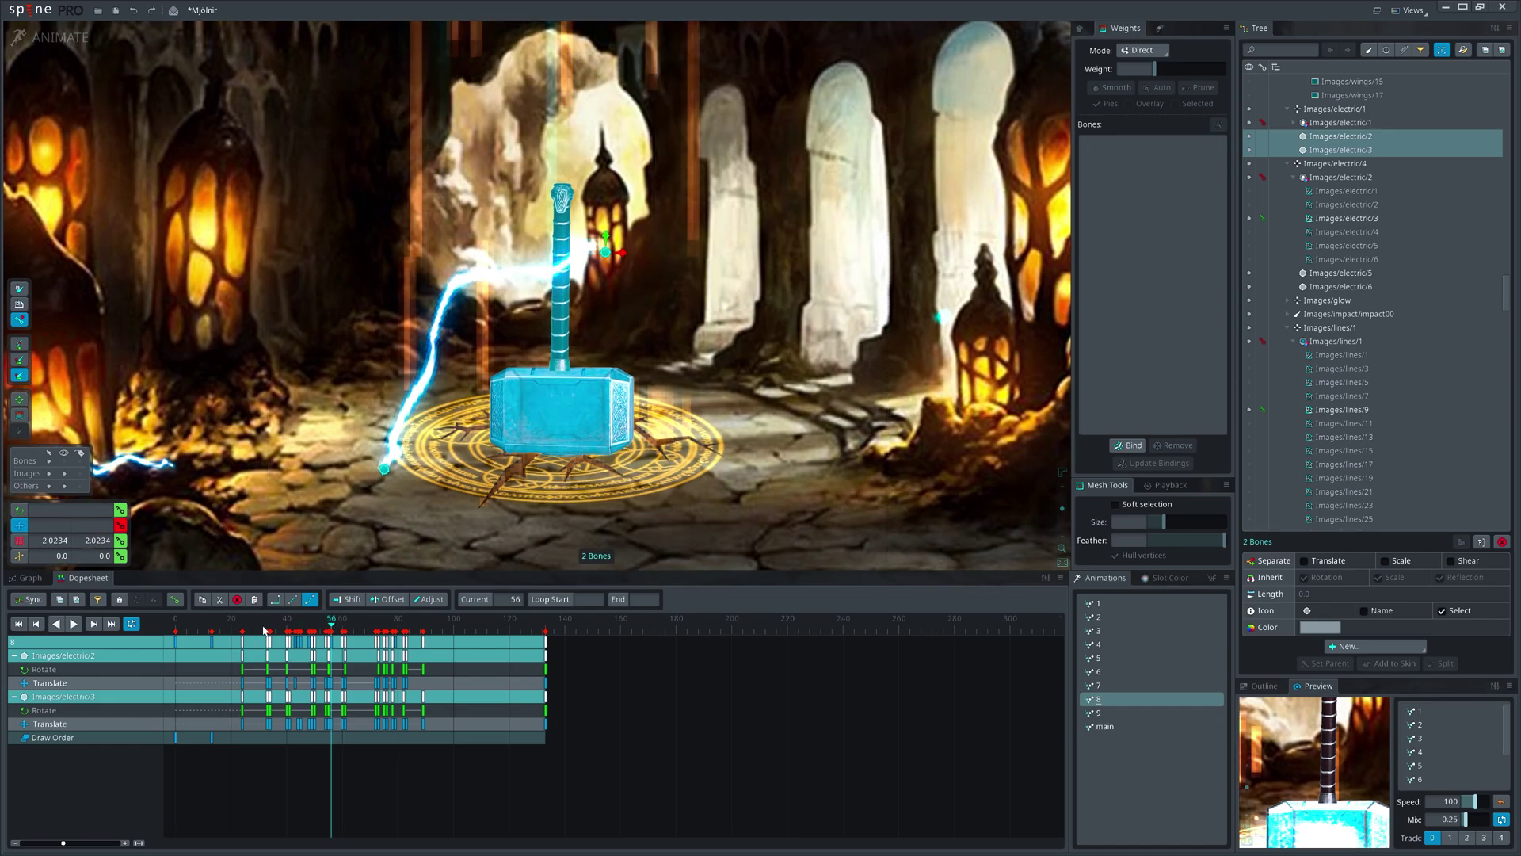
{"action": "left_click_drag", "start_coordinate": [265, 630], "coordinate": [315, 626]}
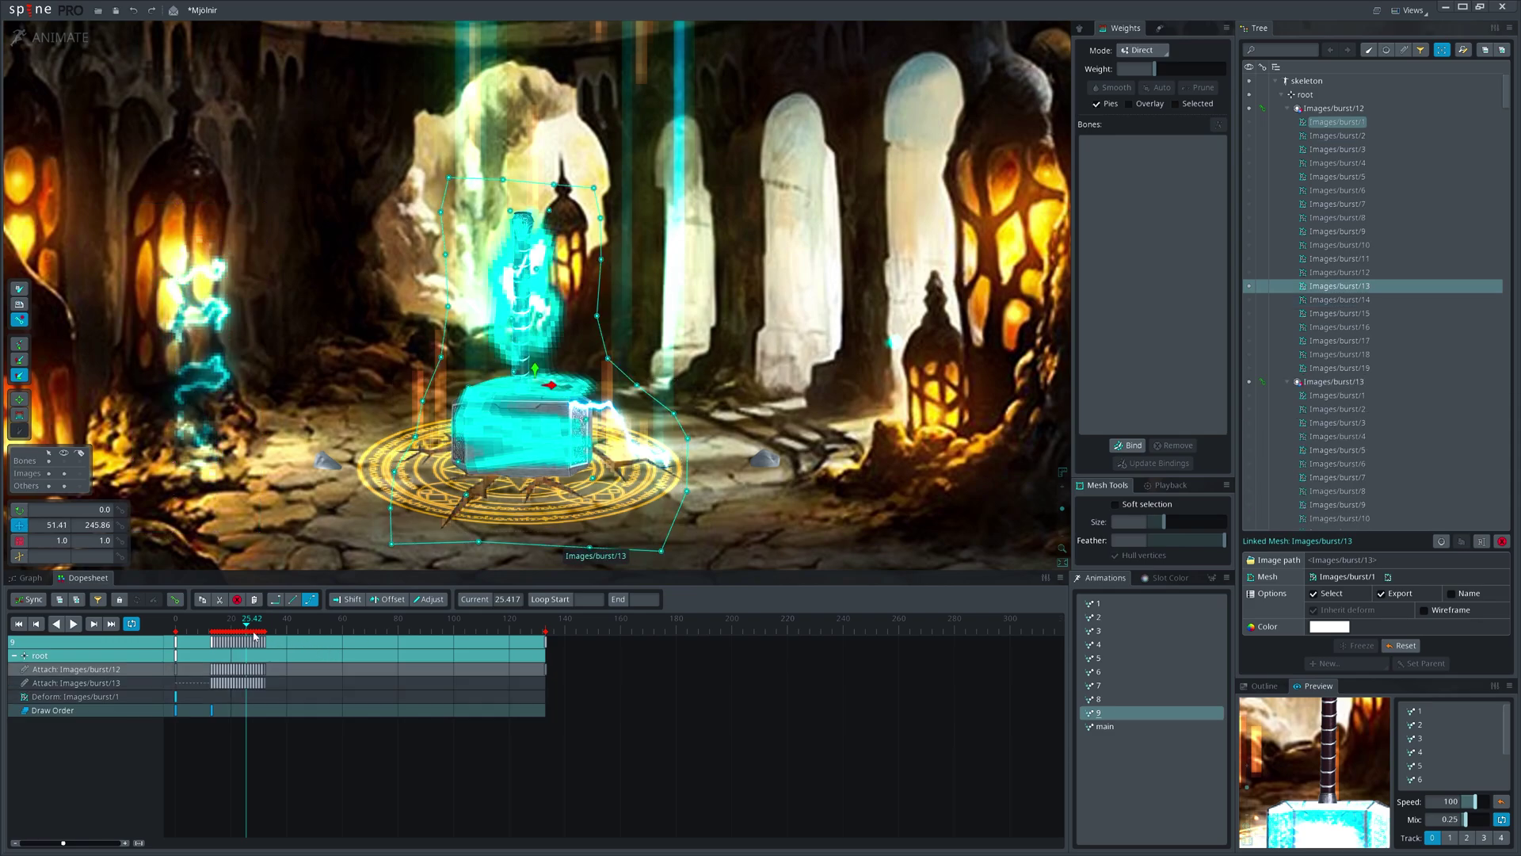
- Scrub animation 9's burst back to frame 15, then open the main animation
{"action": "mouse_move", "coordinate": [248, 628]}
{"action": "left_mouse_down"}
{"action": "mouse_move", "coordinate": [219, 627]}
{"action": "mouse_move", "coordinate": [251, 630]}
{"action": "left_mouse_up"}
{"action": "scroll", "coordinate": [721, 333], "scroll_direction": "down", "scroll_amount": 3}
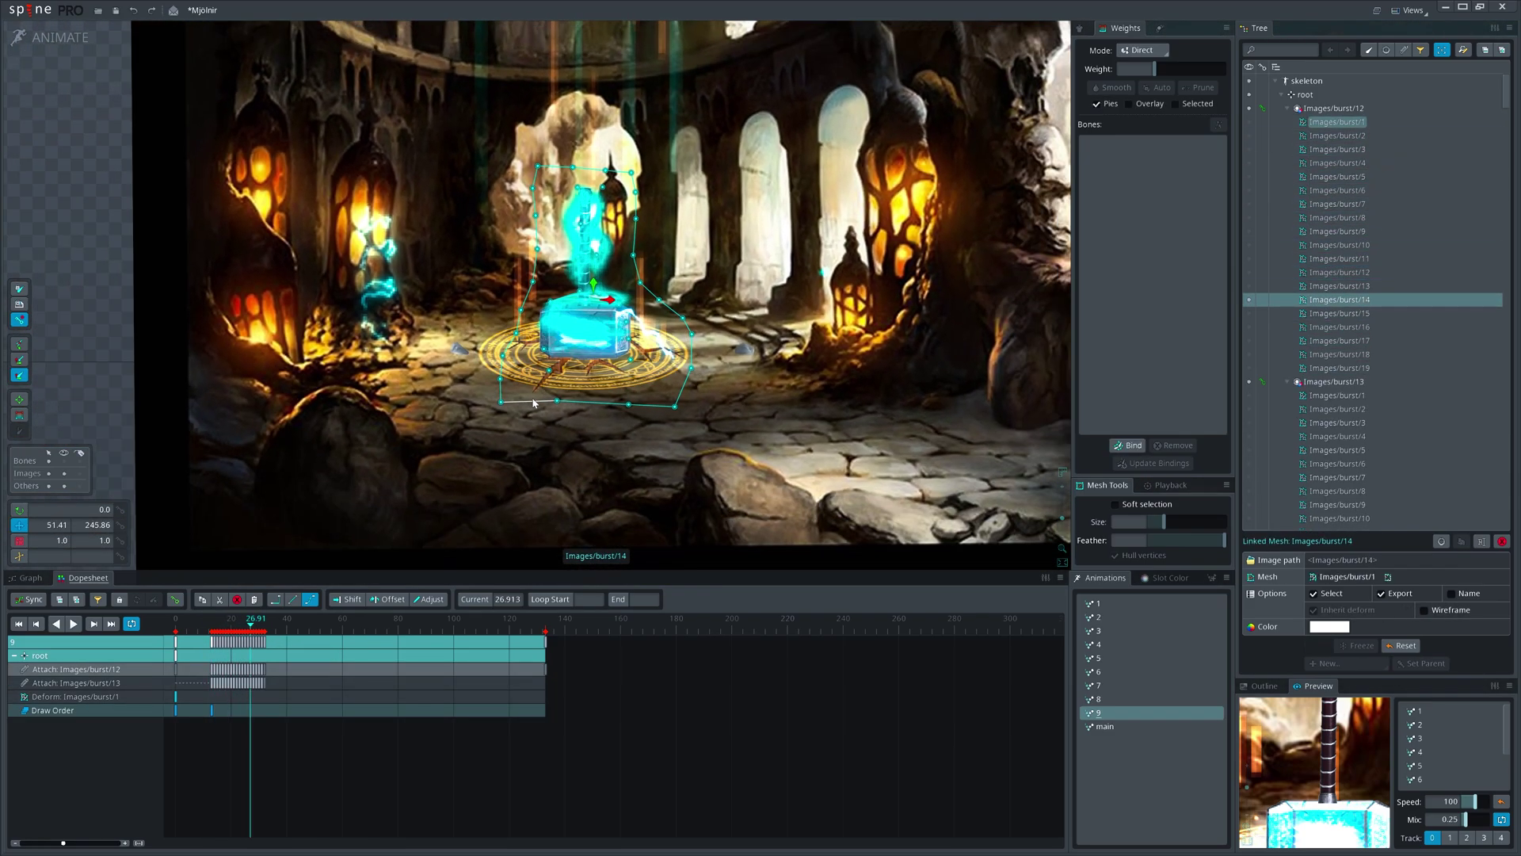
{"action": "left_click", "coordinate": [1103, 725]}
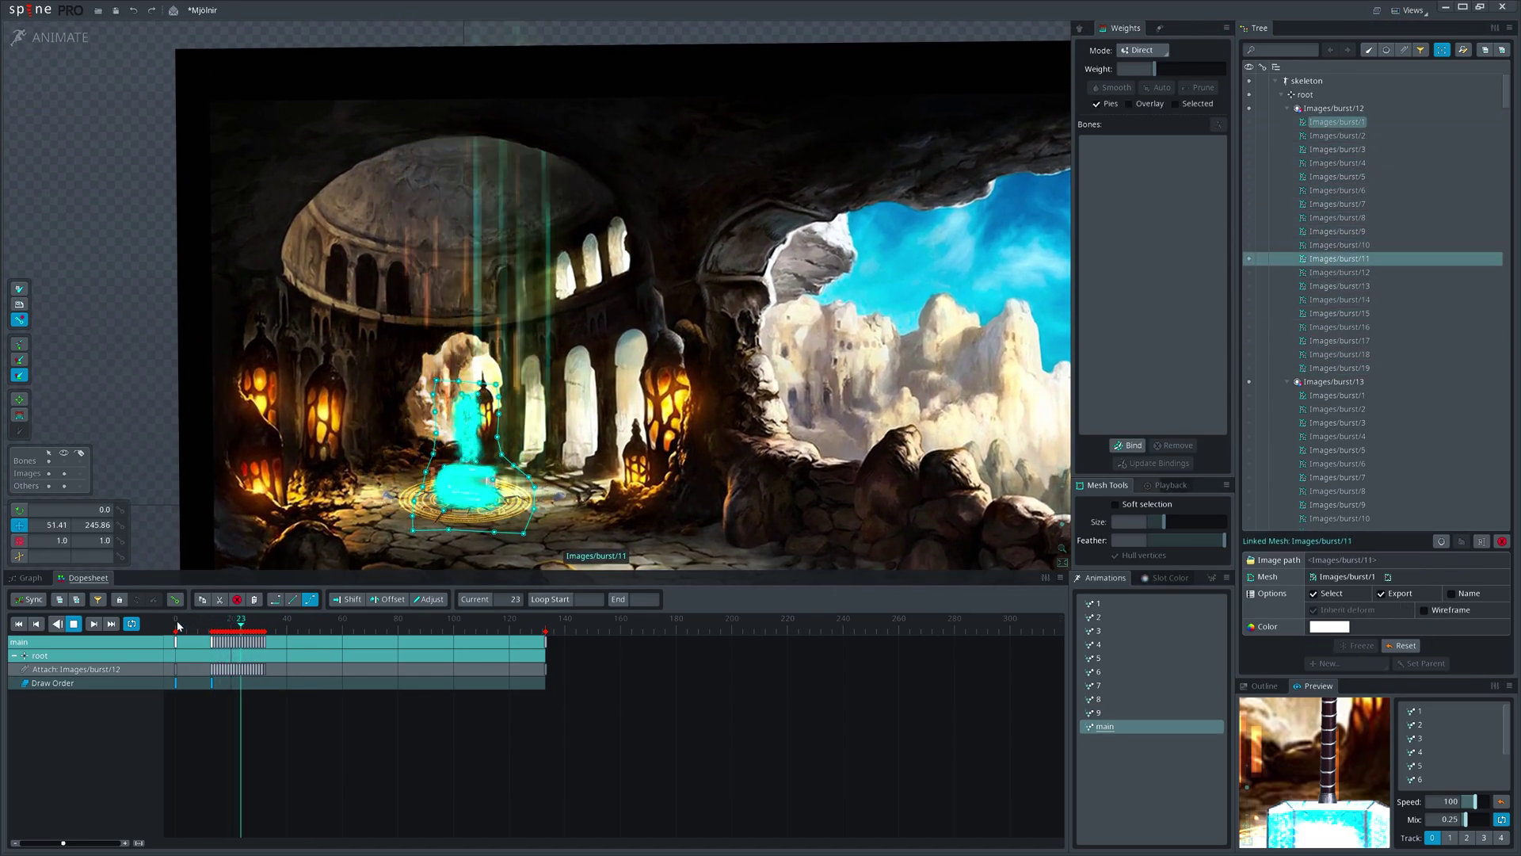
- Stop the main animation at frame 24, then deselect the burst mesh and resume playback
{"action": "left_click", "coordinate": [409, 513]}
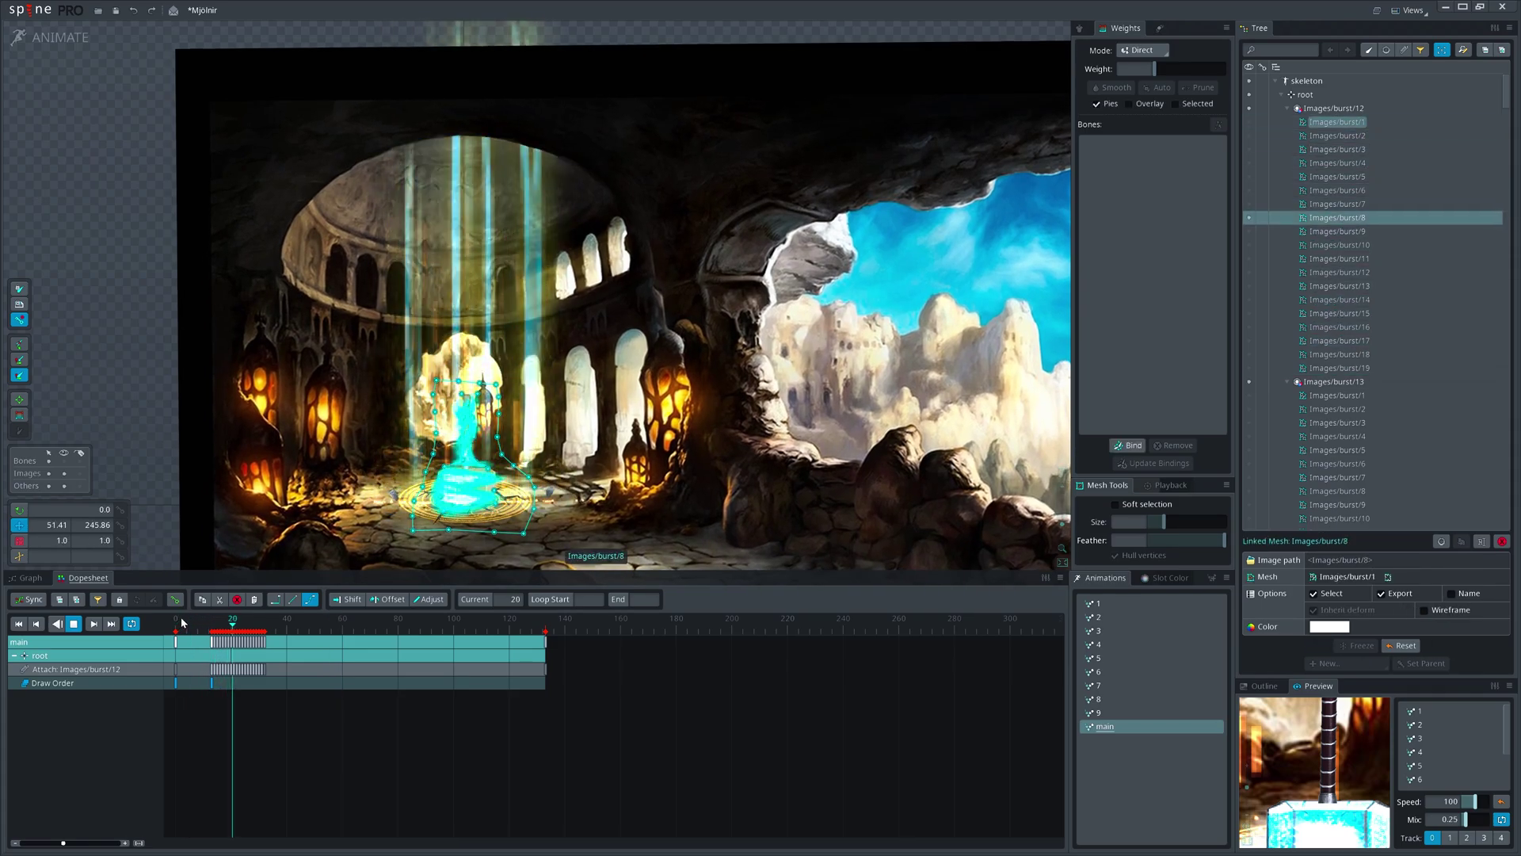
{"action": "left_click", "coordinate": [170, 627]}
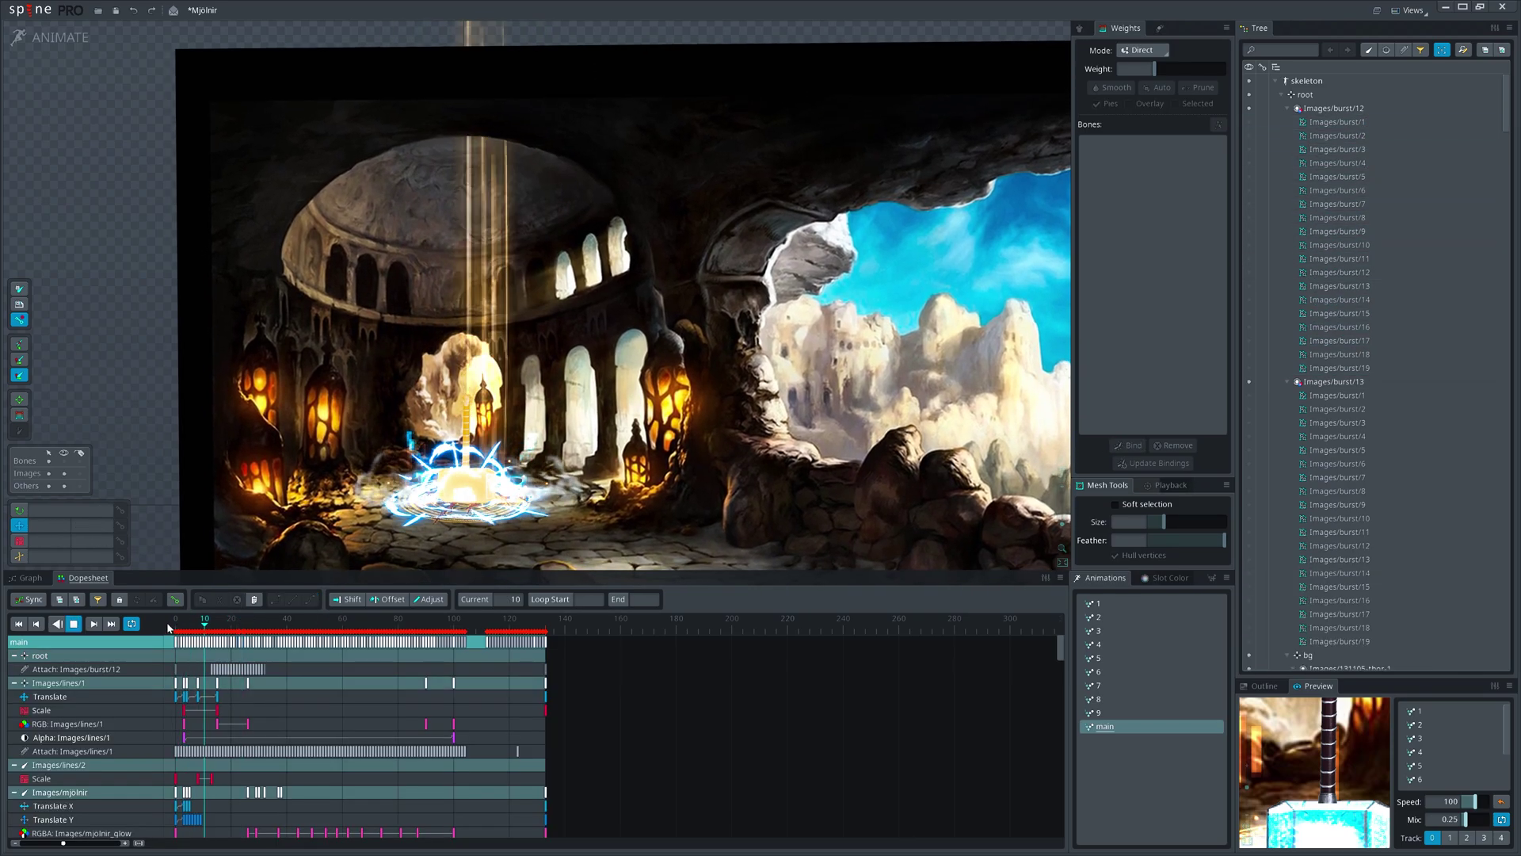